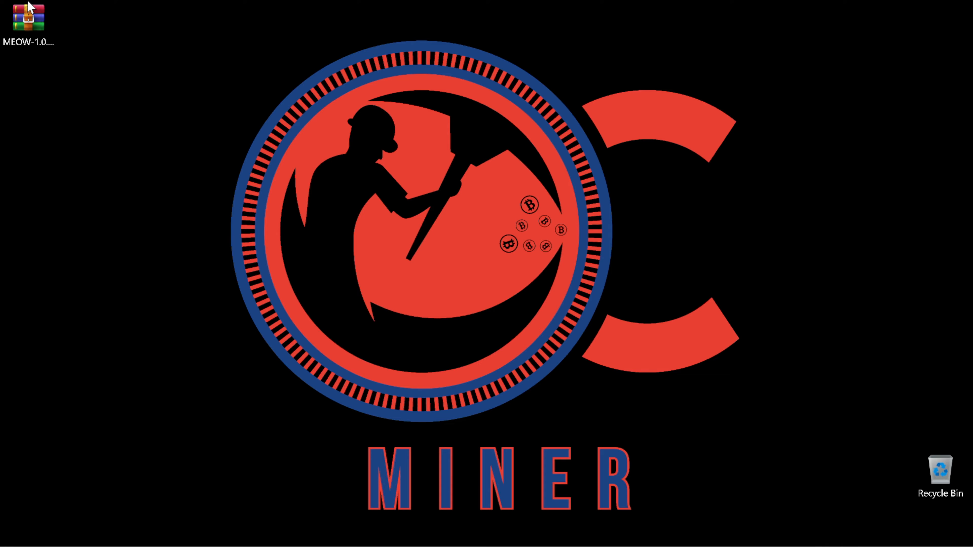
# Step: Extract the MEOW zip archive into the MEOW-1.0.2-CLI-Win64 folder on the Desktop
pyautogui.rightClick(31, 20)
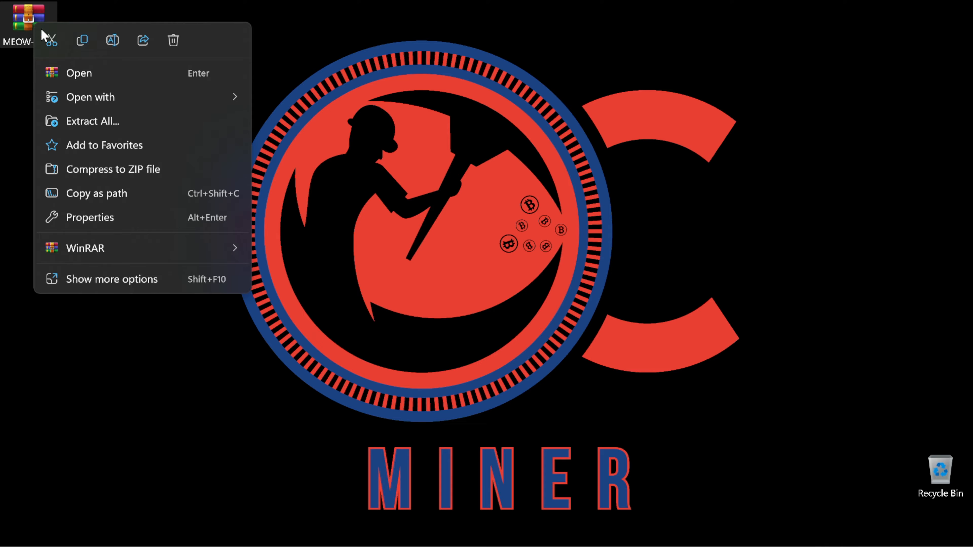
pyautogui.click(82, 120)
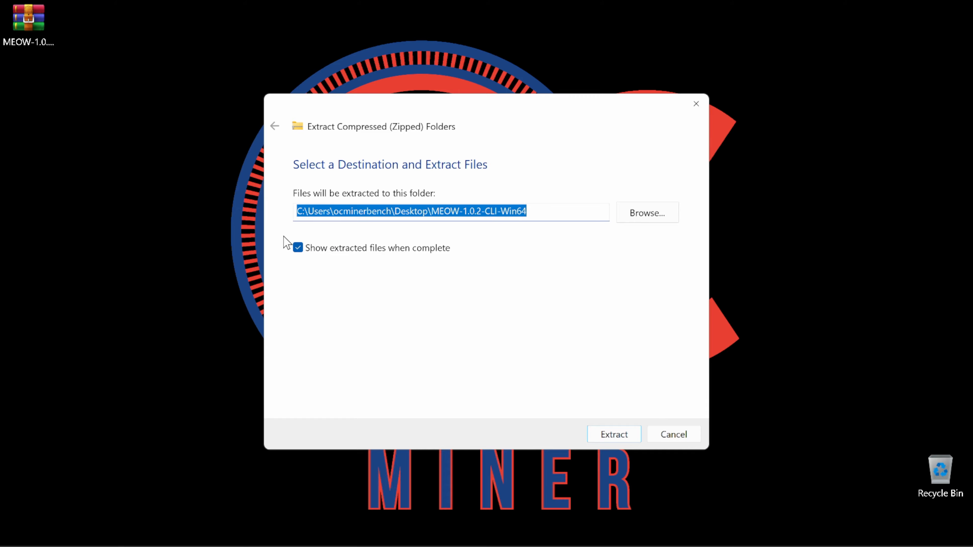
pyautogui.click(614, 434)
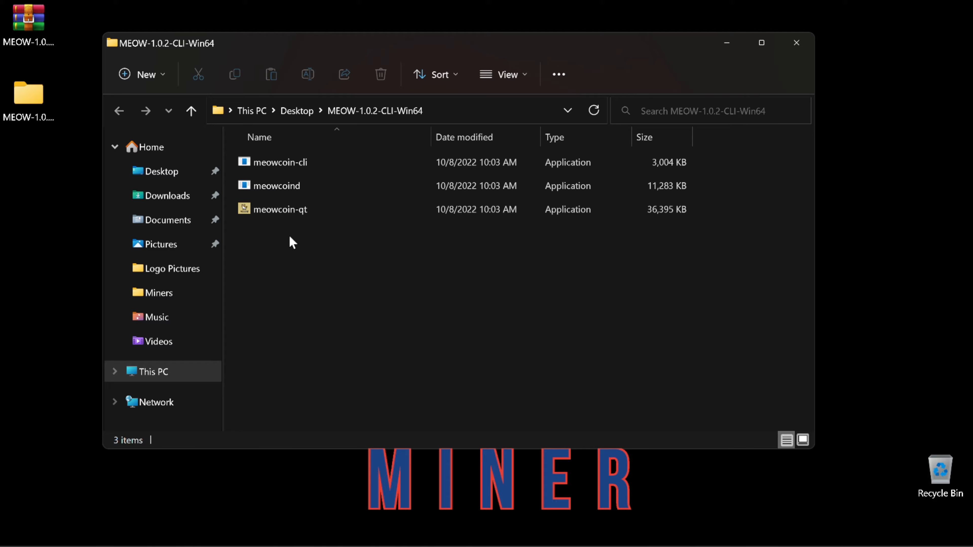
# Step: Launch meowcoin-qt, choosing More info and Run anyway past the SmartScreen warning
pyautogui.doubleClick(284, 215)
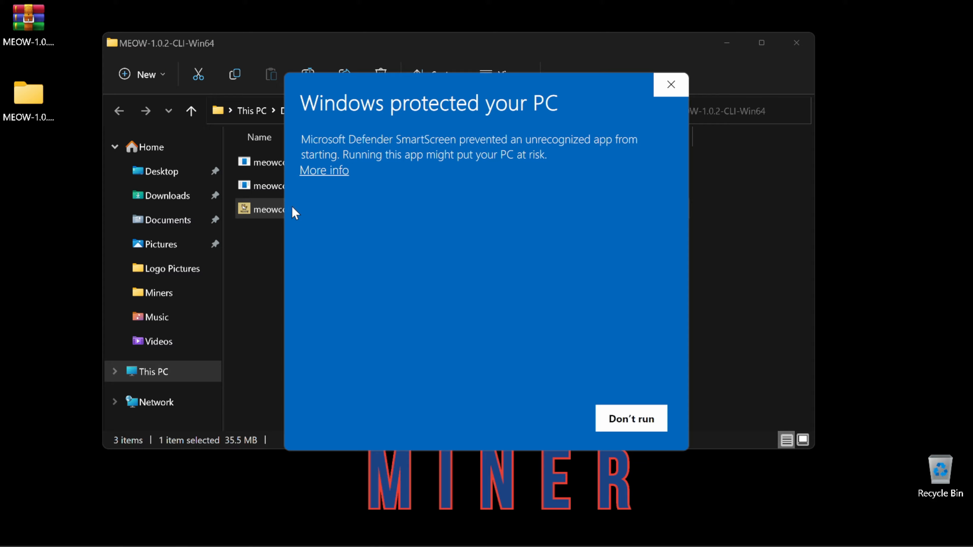
pyautogui.click(333, 170)
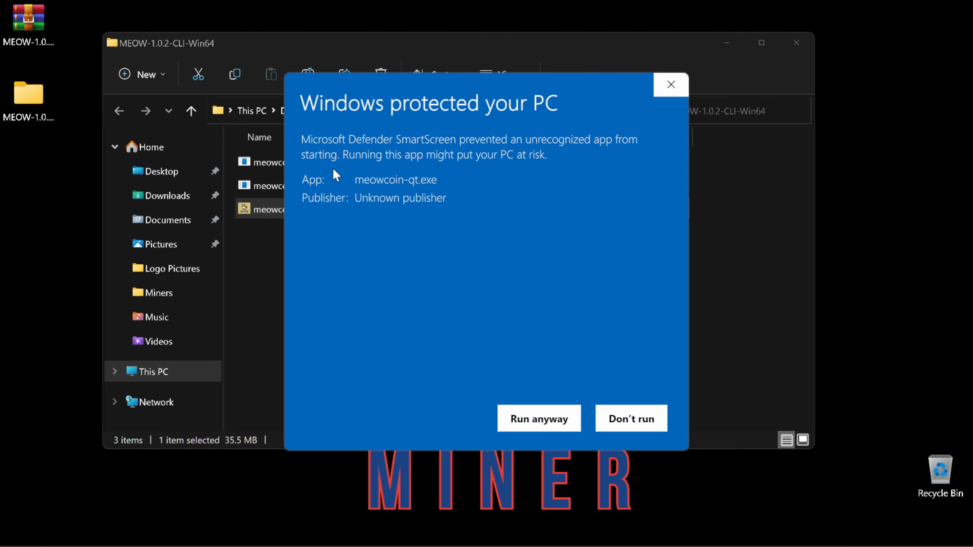
pyautogui.click(536, 420)
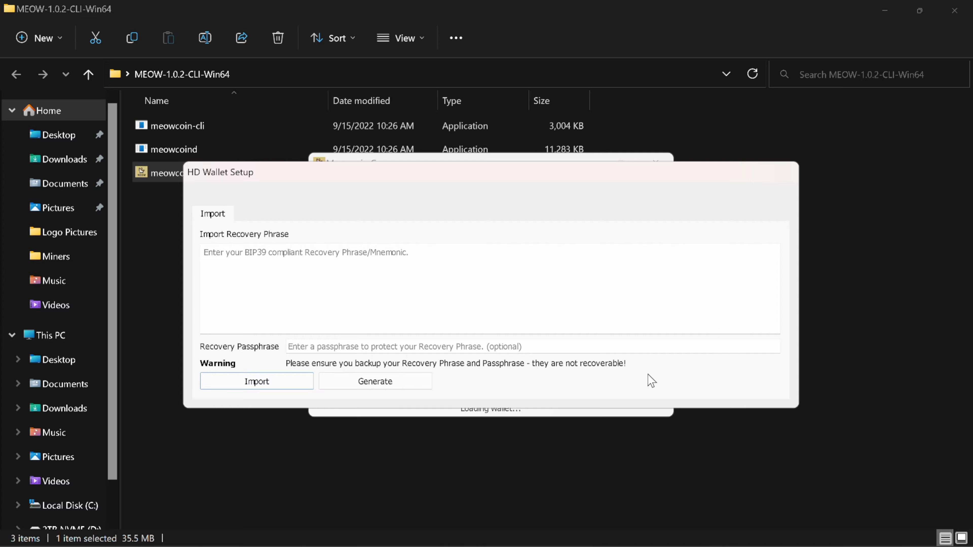
# Step: Regenerate the 12-word recovery phrase several times, then import it to create the HD wallet
pyautogui.click(417, 380)
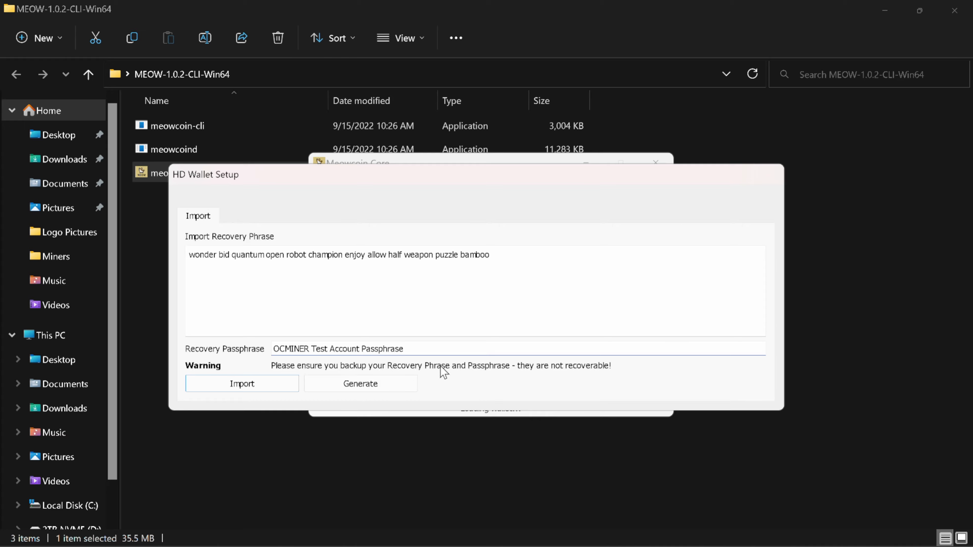
pyautogui.click(376, 385)
pyautogui.click(375, 384)
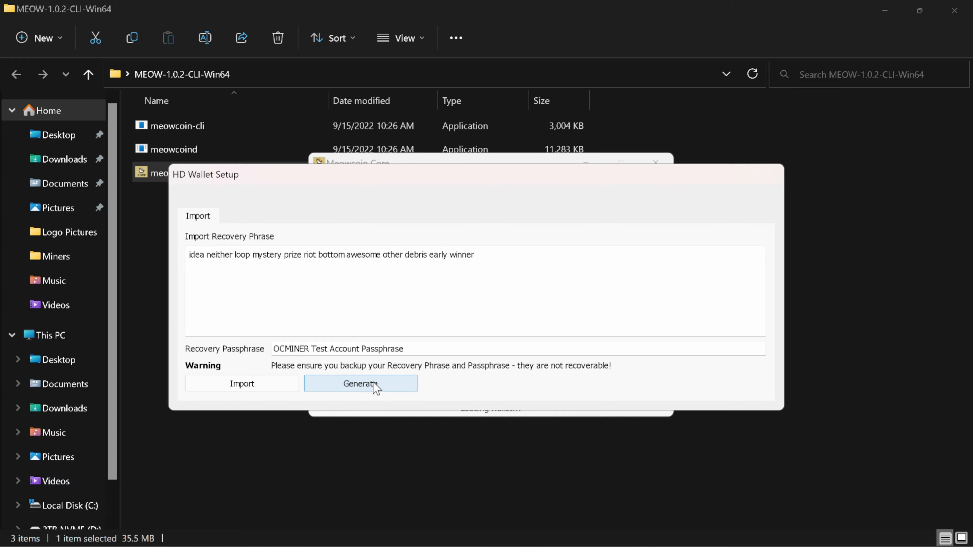
pyautogui.click(375, 384)
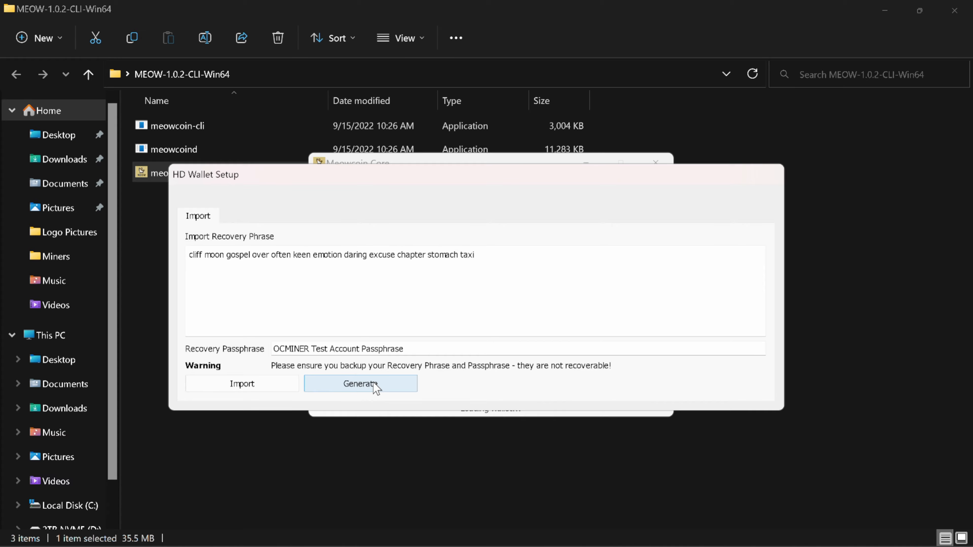
pyautogui.click(375, 384)
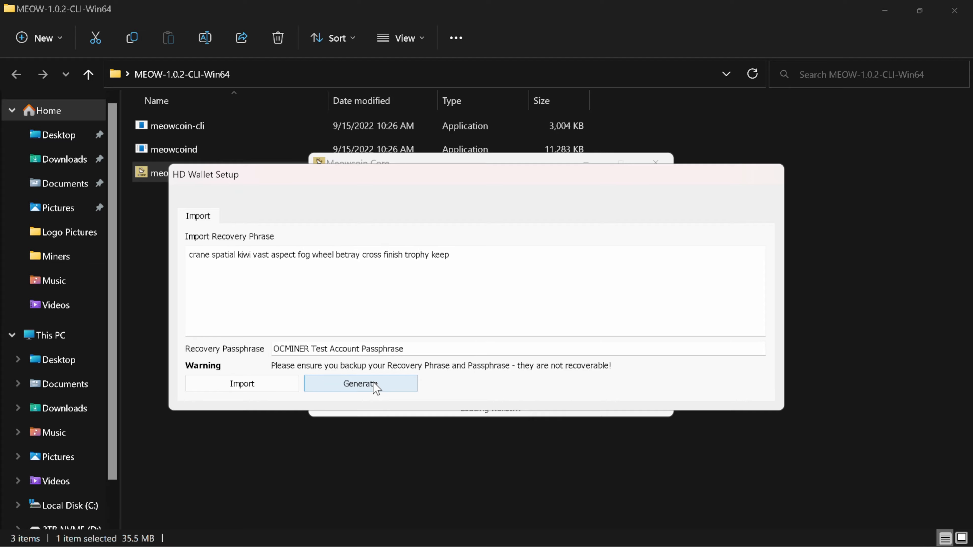
pyautogui.click(375, 385)
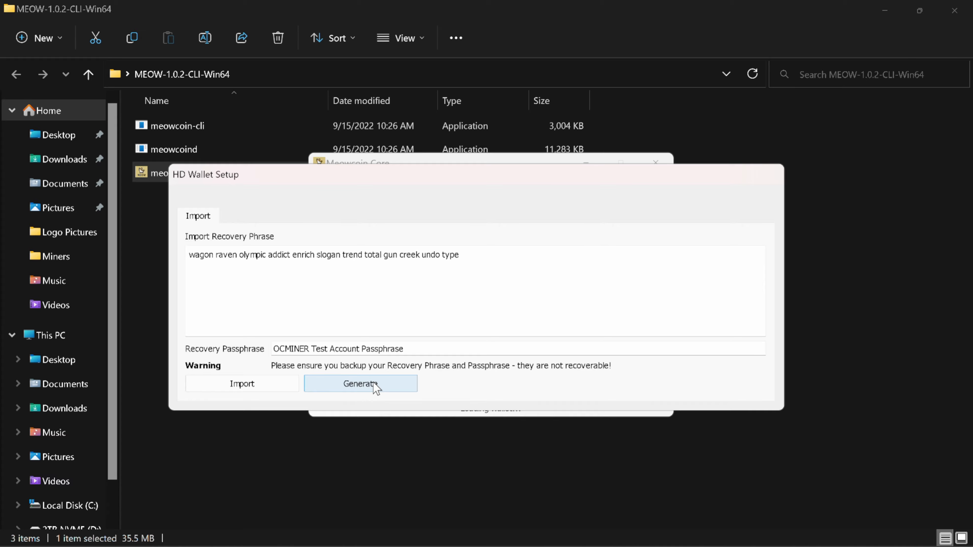
pyautogui.click(266, 388)
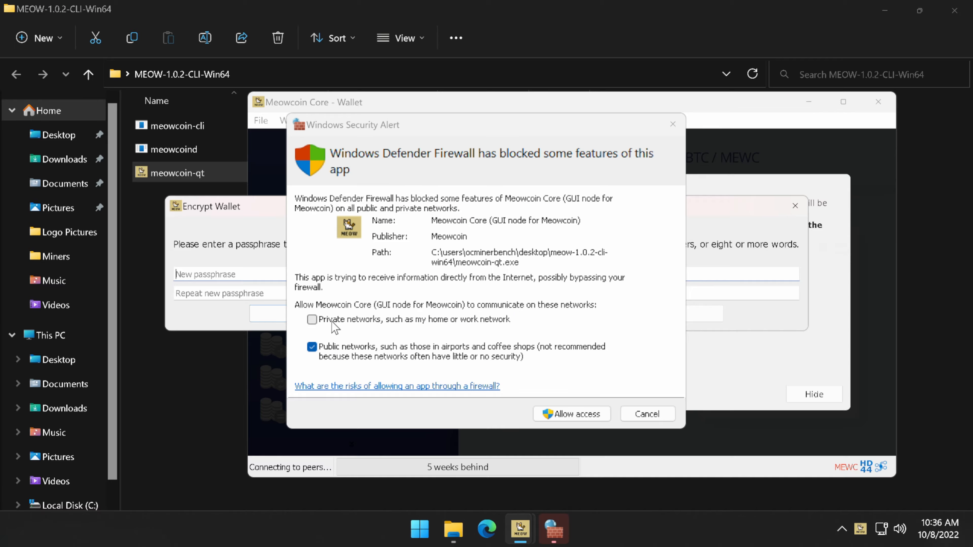
# Step: Allow Meowcoin Core through the firewall and encrypt the wallet with a pasted passphrase
pyautogui.click(563, 414)
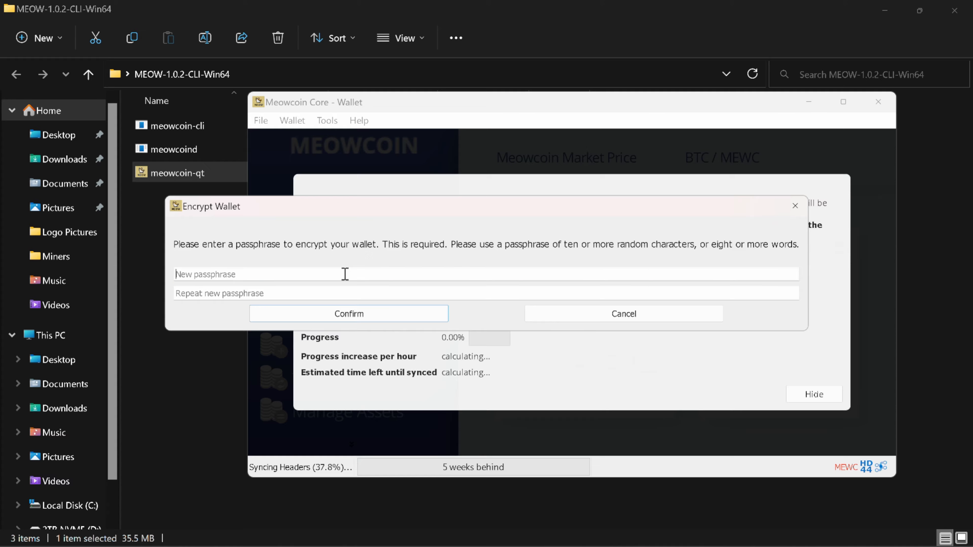
pyautogui.click(391, 269)
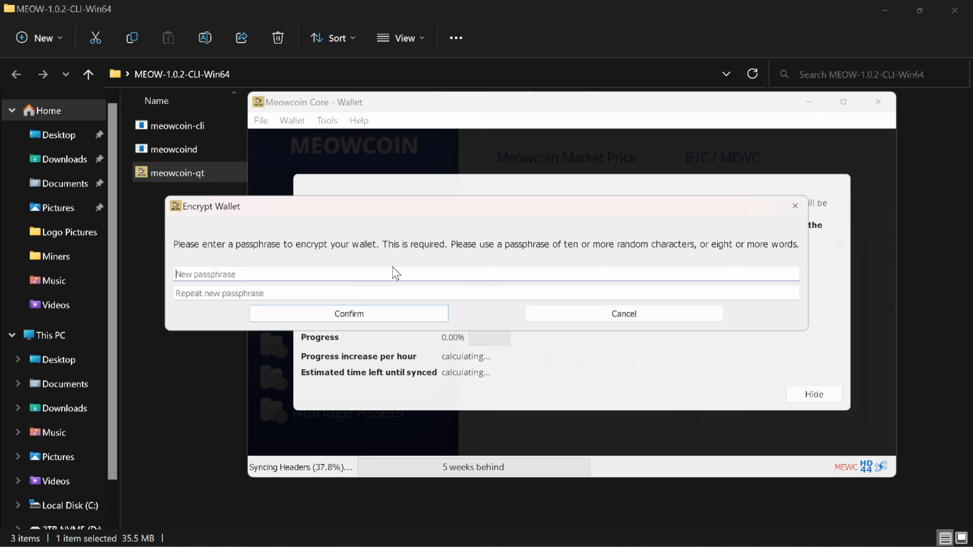
pyautogui.write('•')
pyautogui.press('BackSpace')
pyautogui.hotkey('ctrl', 'v')
pyautogui.press('Tab')
pyautogui.hotkey('ctrl', 'v')
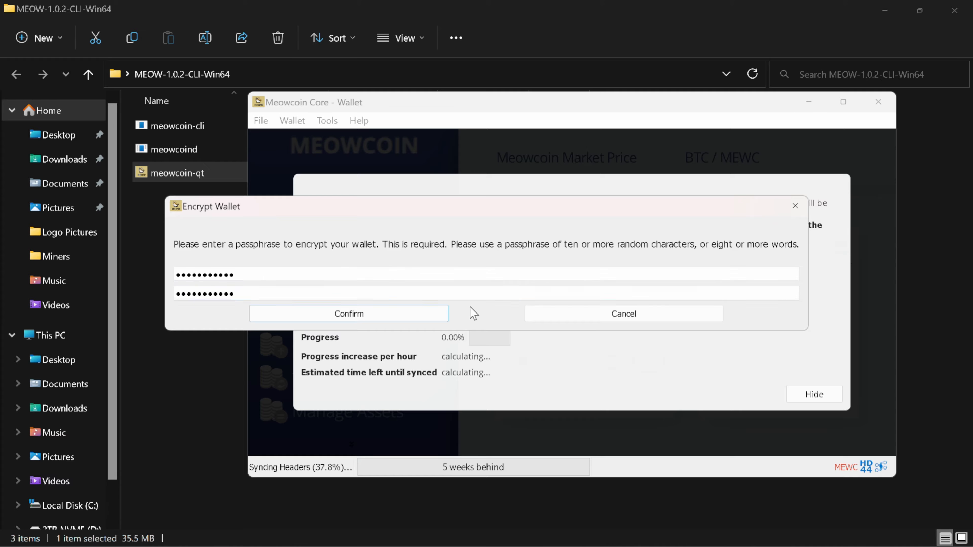
pyautogui.click(425, 315)
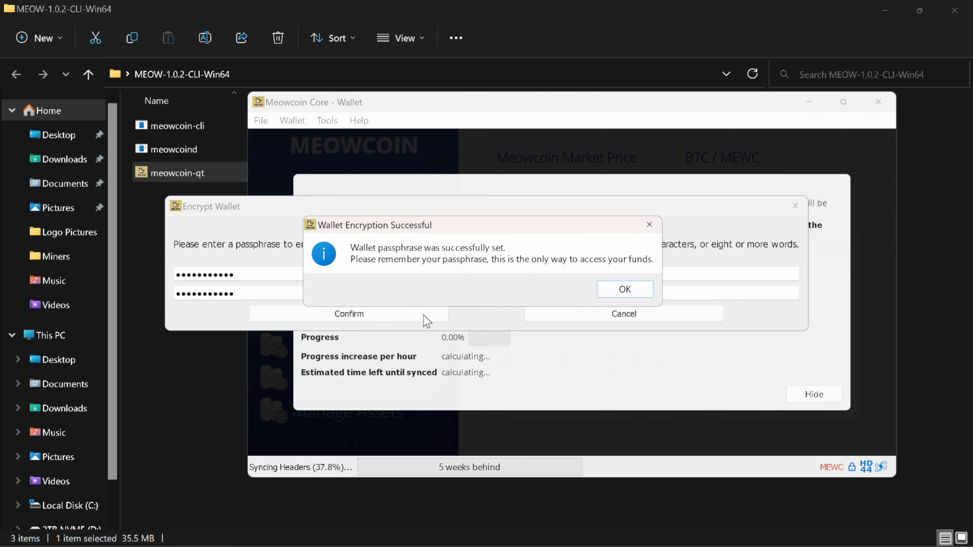
pyautogui.press('Return')
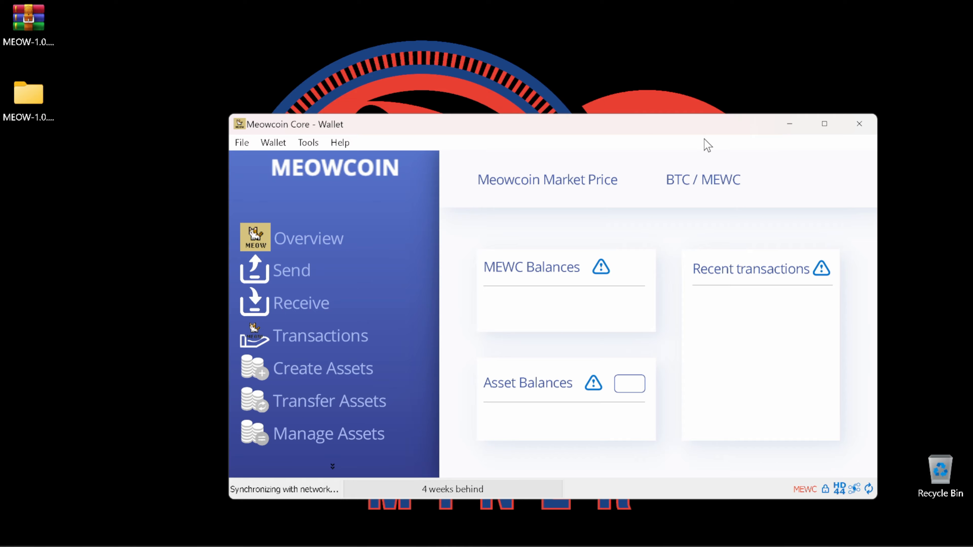
# Step: Maximize the wallet and request a payment on the Receive page to get a new address
pyautogui.click(824, 125)
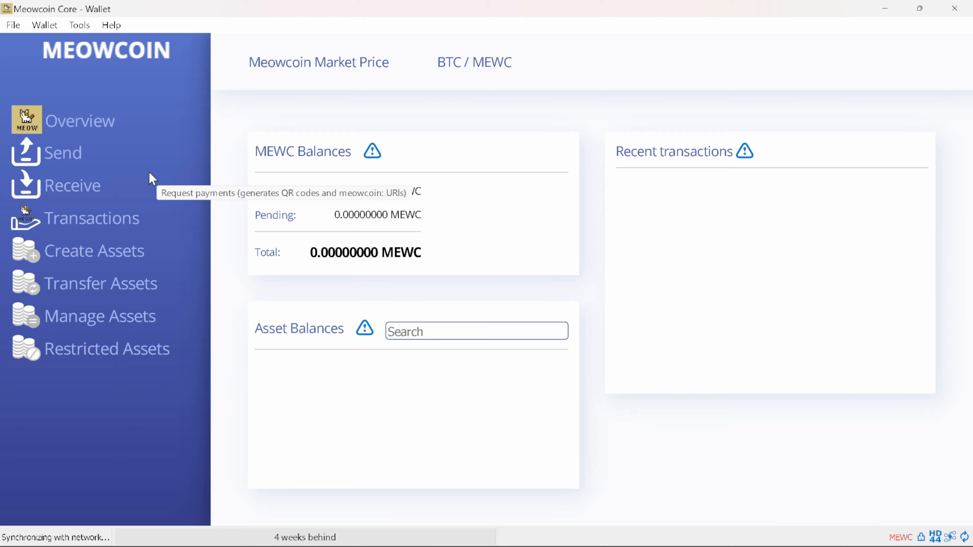
pyautogui.click(94, 188)
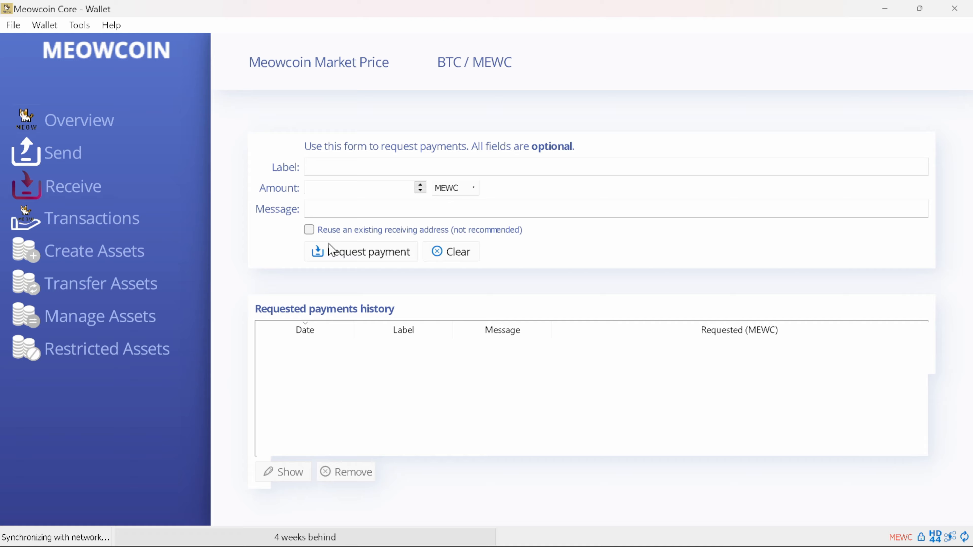
pyautogui.click(337, 252)
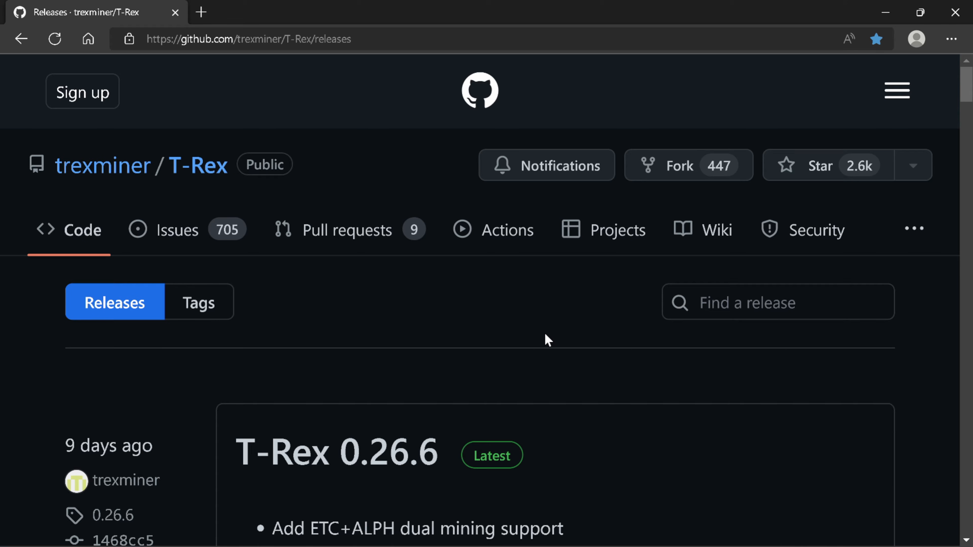
# Step: Download t-rex-0.26.6-win.zip from the T-Rex 0.26.6 release assets and minimize Edge
pyautogui.scroll(-3, 593, 269)
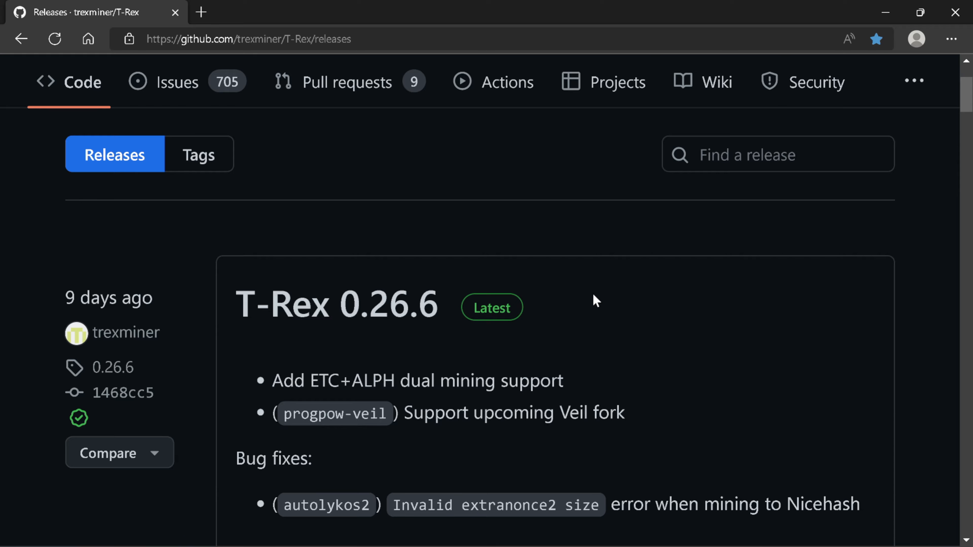
pyautogui.scroll(-6, 593, 299)
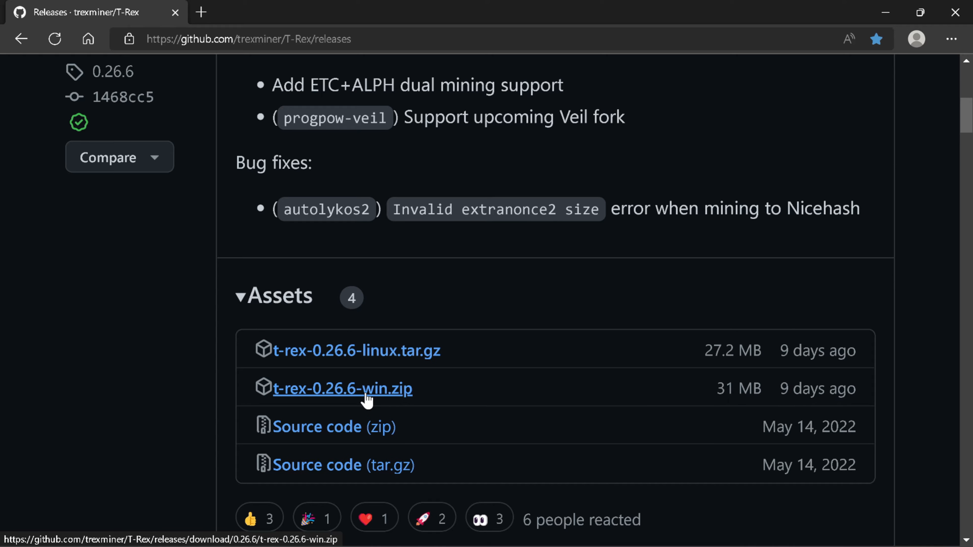
pyautogui.click(366, 400)
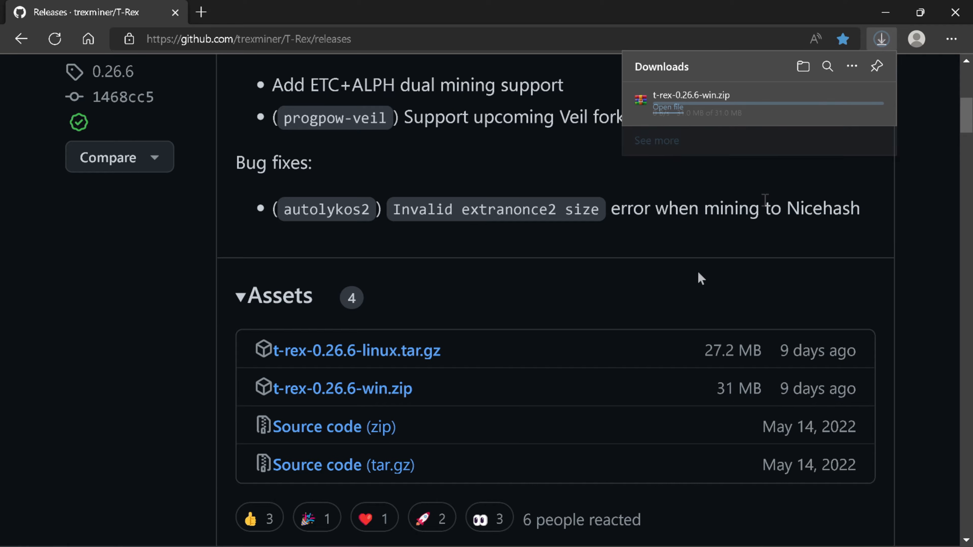
pyautogui.click(886, 12)
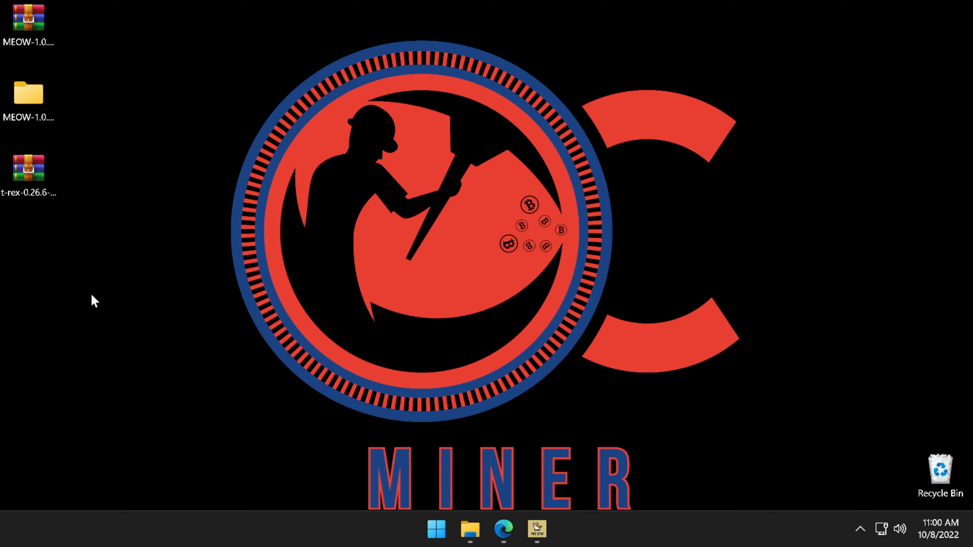
# Step: Extract the T-Rex zip archive into the suggested t-rex-0.26.6-win Desktop folder
pyautogui.rightClick(32, 177)
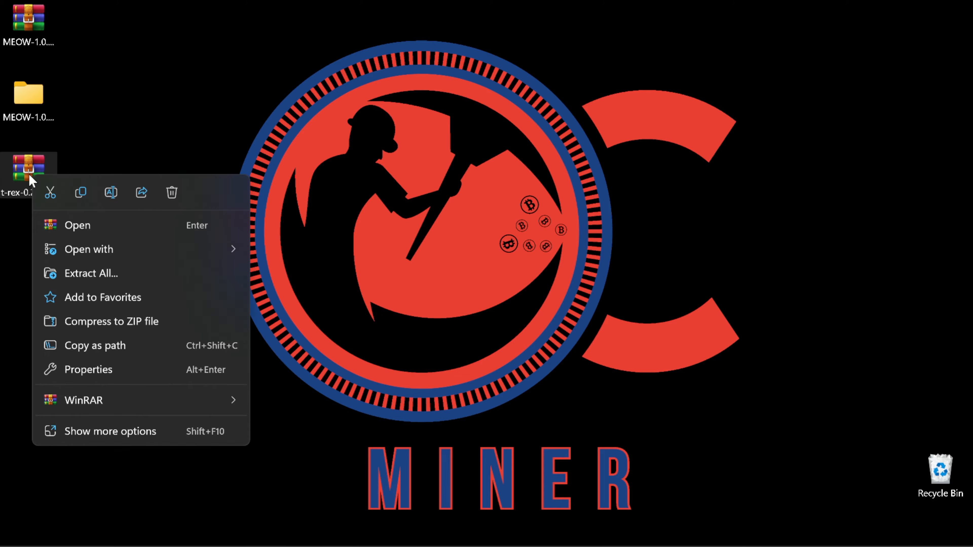
pyautogui.click(86, 273)
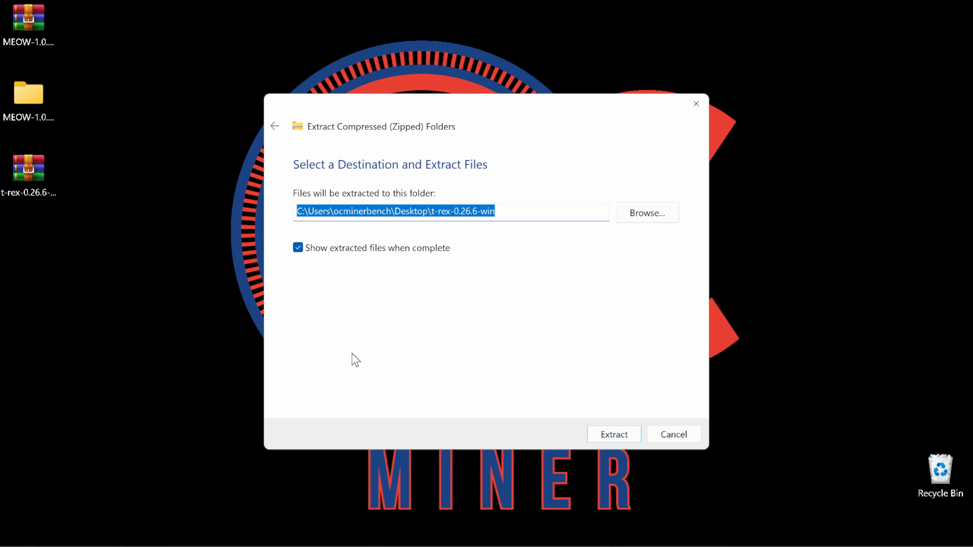
pyautogui.click(605, 435)
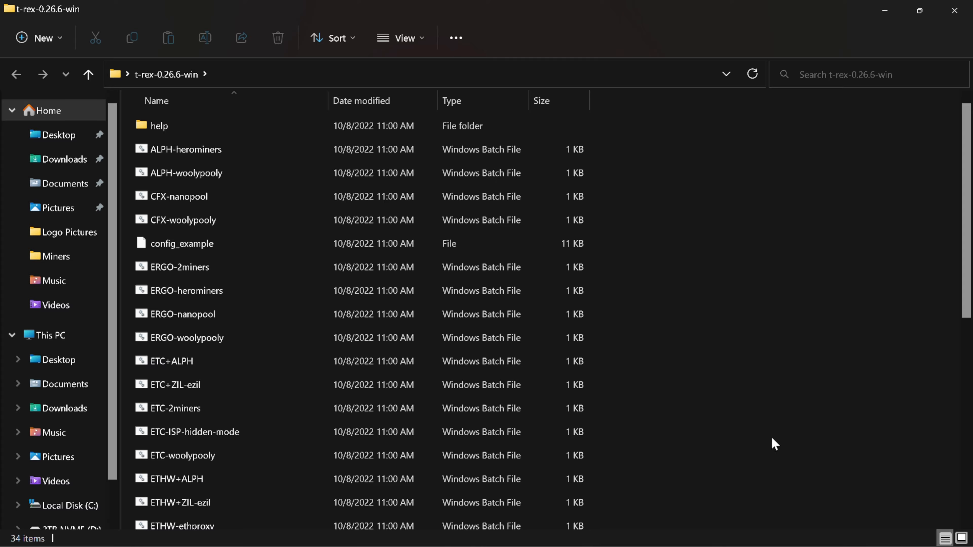
# Step: Look through the t-rex-0.26.6-win batch files, then return to the MiningPoolStats browser window
pyautogui.scroll(-3, 966, 240)
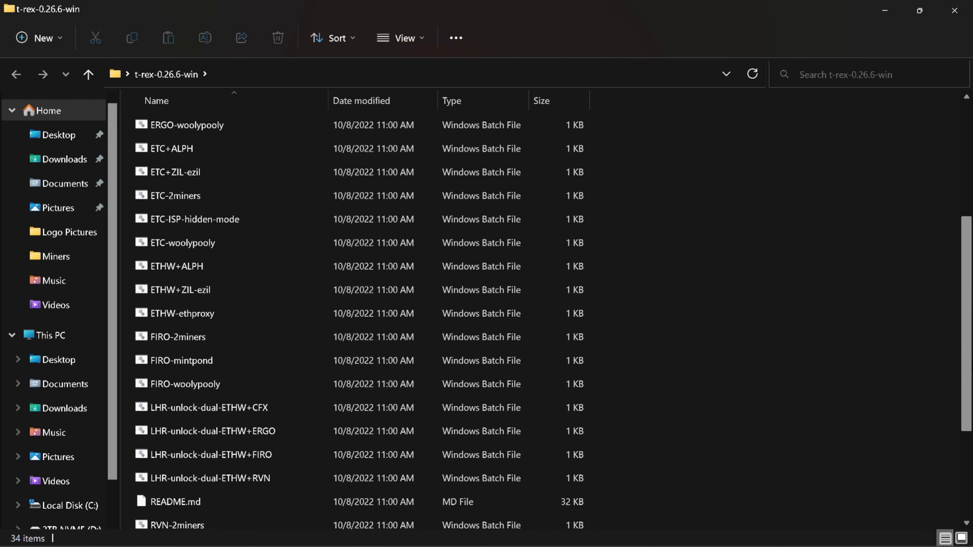
pyautogui.scroll(-2, 969, 408)
pyautogui.scroll(2, 969, 406)
pyautogui.scroll(-1, 969, 418)
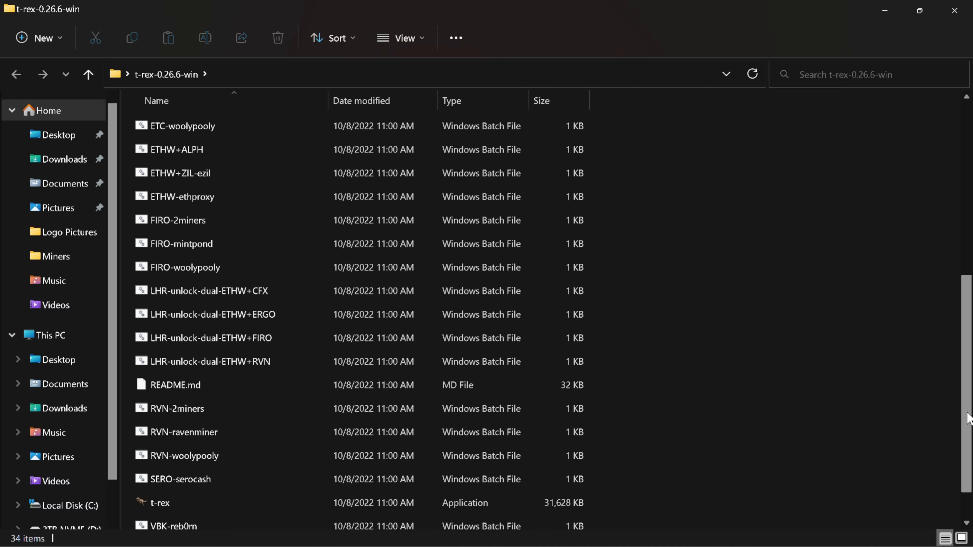
pyautogui.moveTo(968, 417); pyautogui.dragTo(969, 443)
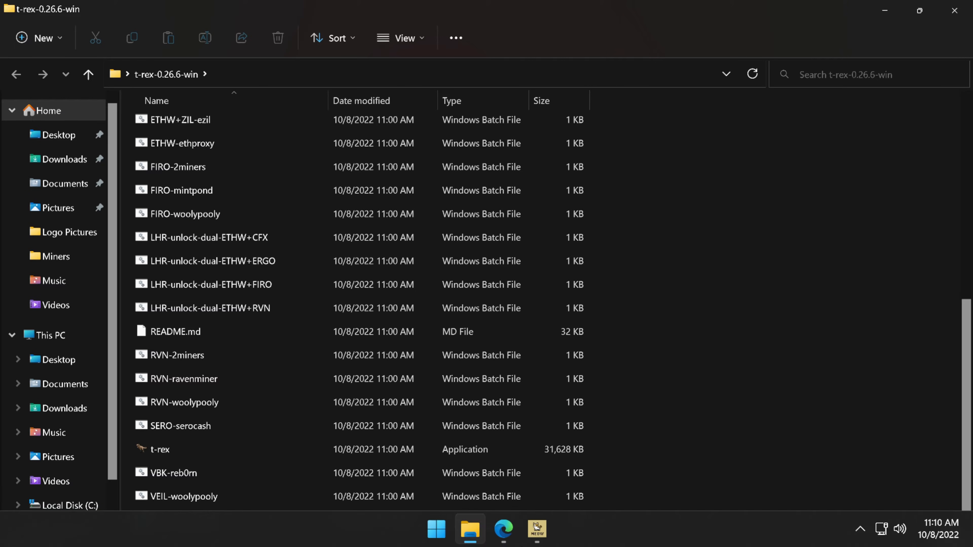
pyautogui.moveTo(536, 527)
pyautogui.click(503, 528)
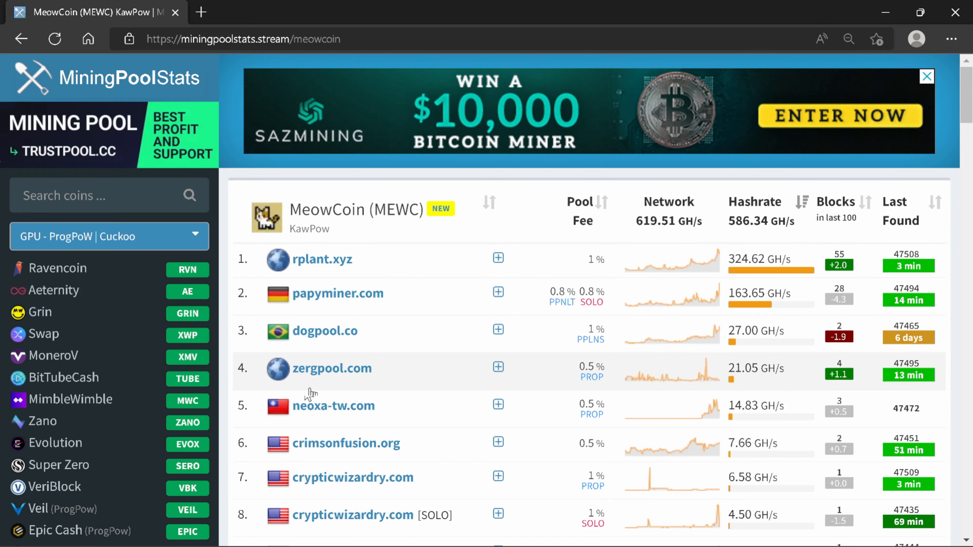
# Step: Open rplant.xyz, the top MeowCoin pool at 324.62 GH/s, in a new tab
pyautogui.click(323, 260)
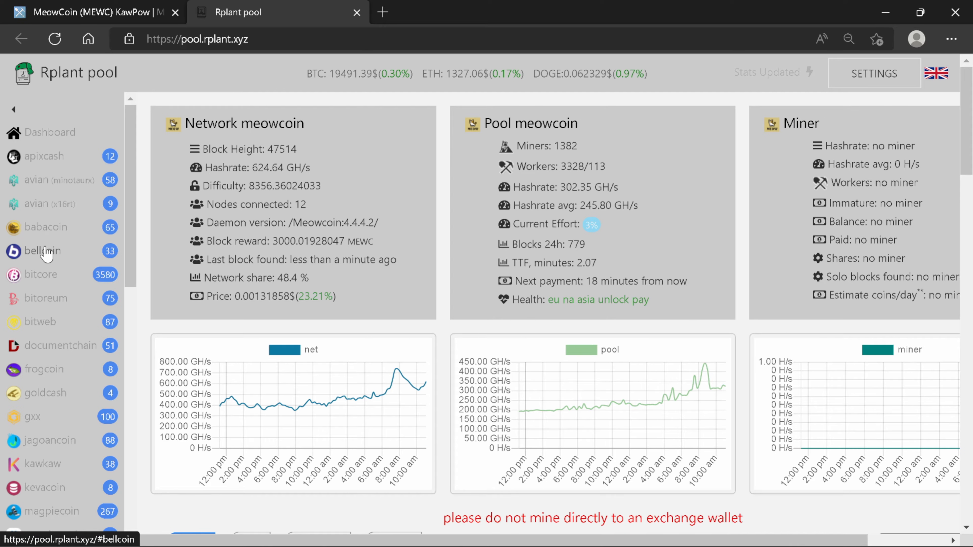
# Step: Open Rplant's meowcoin page and its Connect tab listing ports 7078 and 17078
pyautogui.scroll(-3, 48, 263)
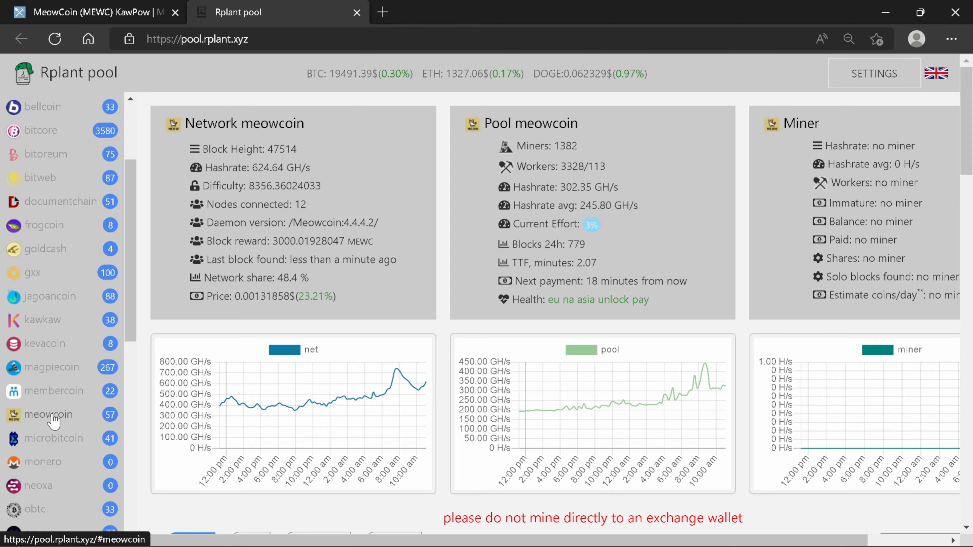
pyautogui.click(50, 414)
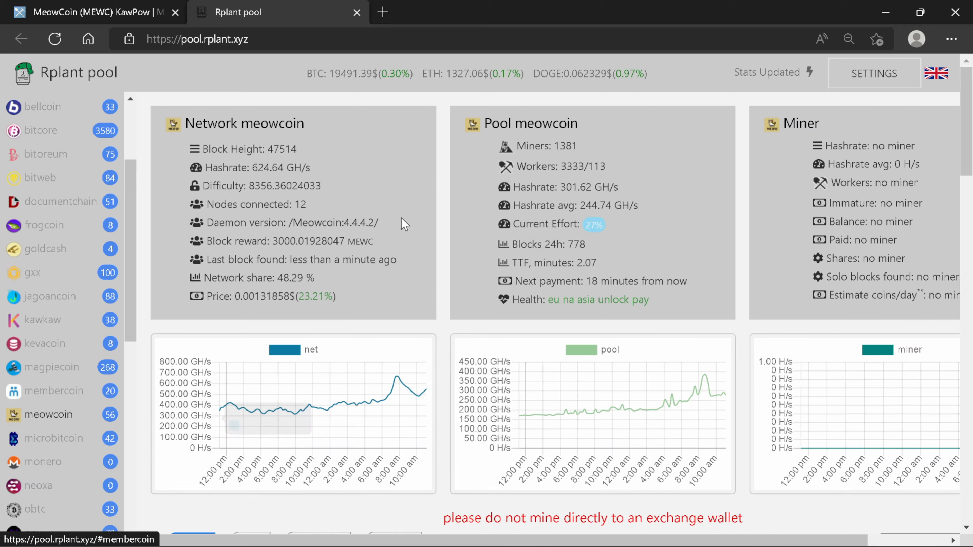
pyautogui.scroll(-5, 438, 178)
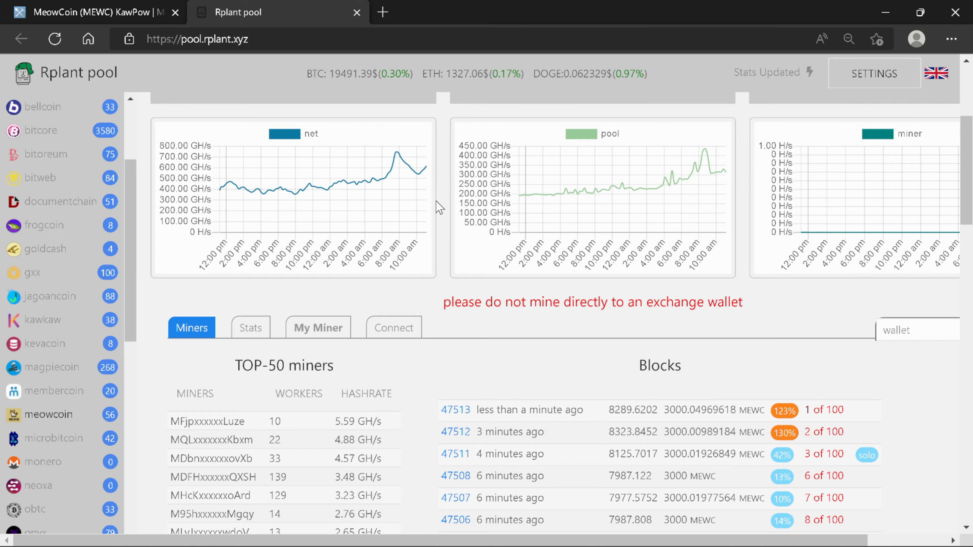
pyautogui.click(409, 332)
pyautogui.scroll(-5, 456, 330)
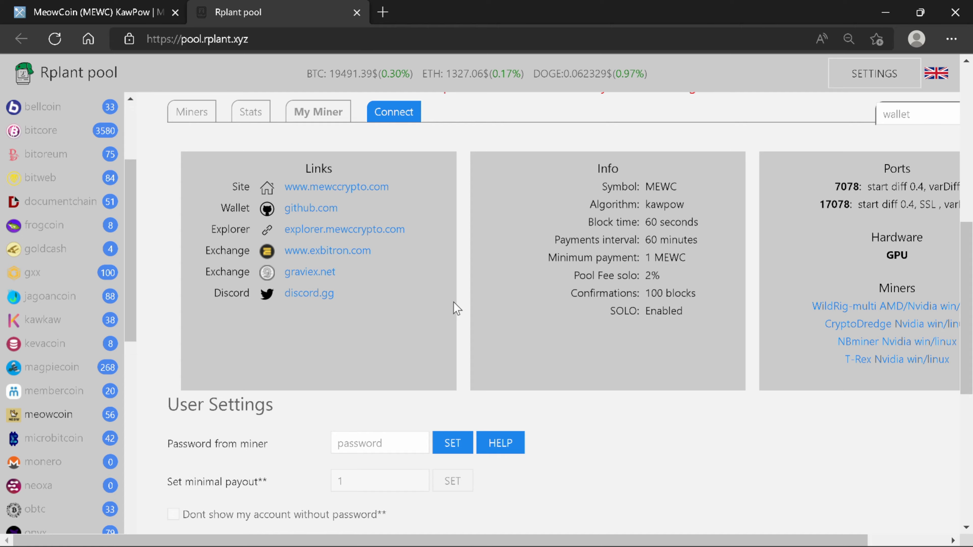
pyautogui.scroll(-7, 453, 302)
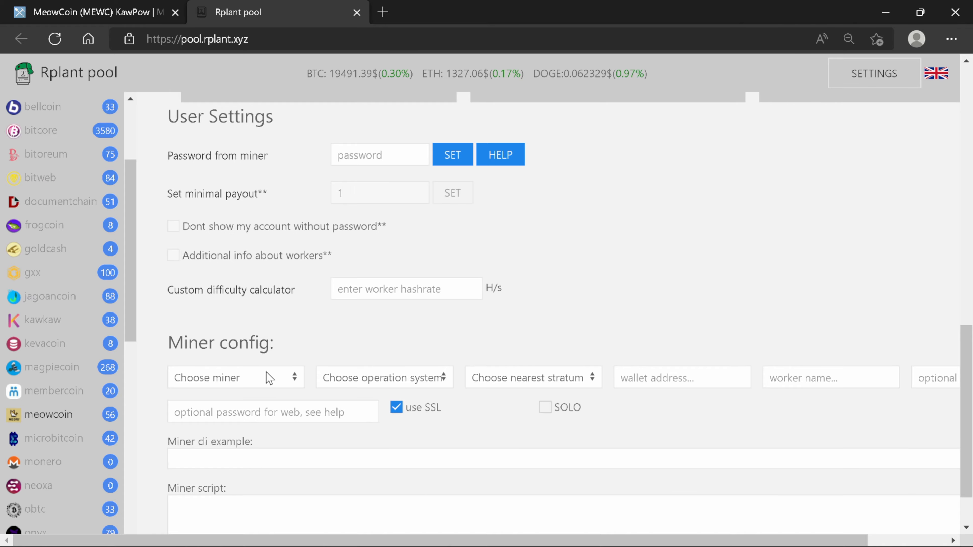
# Step: Choose t-rex, Windows and the America stratum in Miner config, targeting stratum-na.rplant.xyz:17078
pyautogui.scroll(-2, 304, 322)
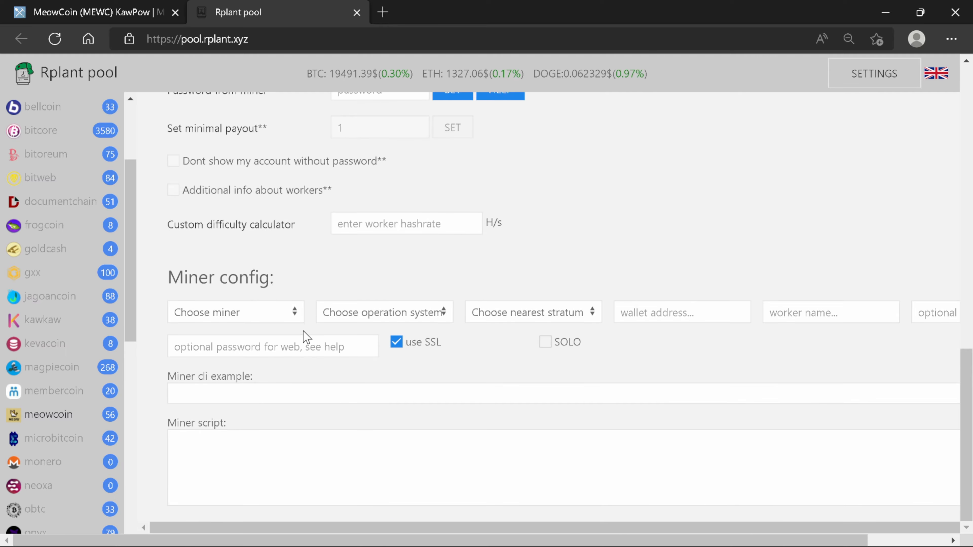
pyautogui.click(299, 316)
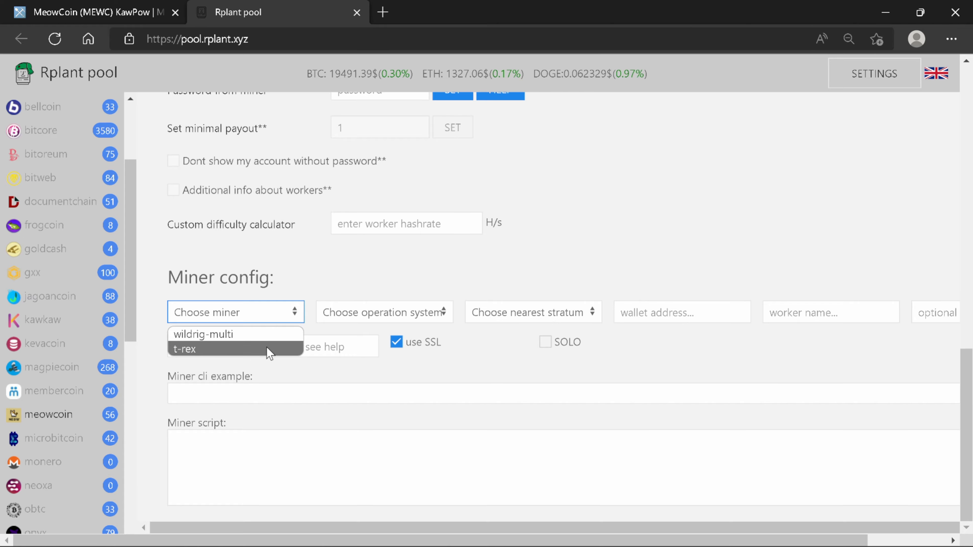
pyautogui.click(191, 348)
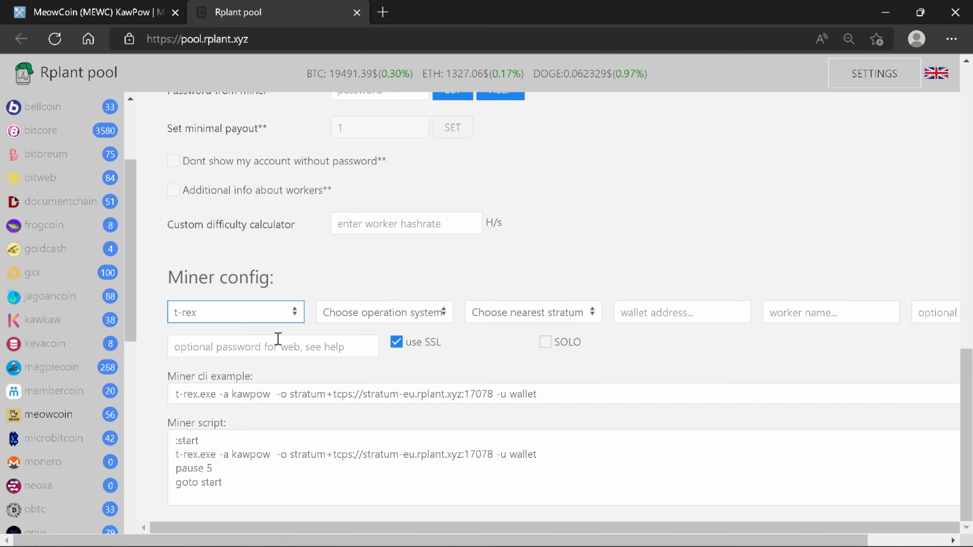
pyautogui.click(396, 315)
pyautogui.click(395, 335)
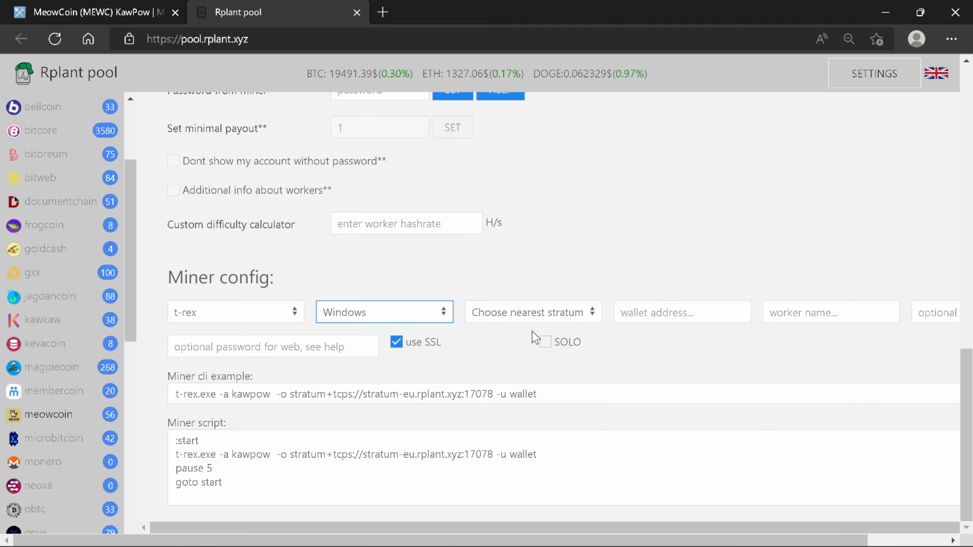
pyautogui.click(553, 315)
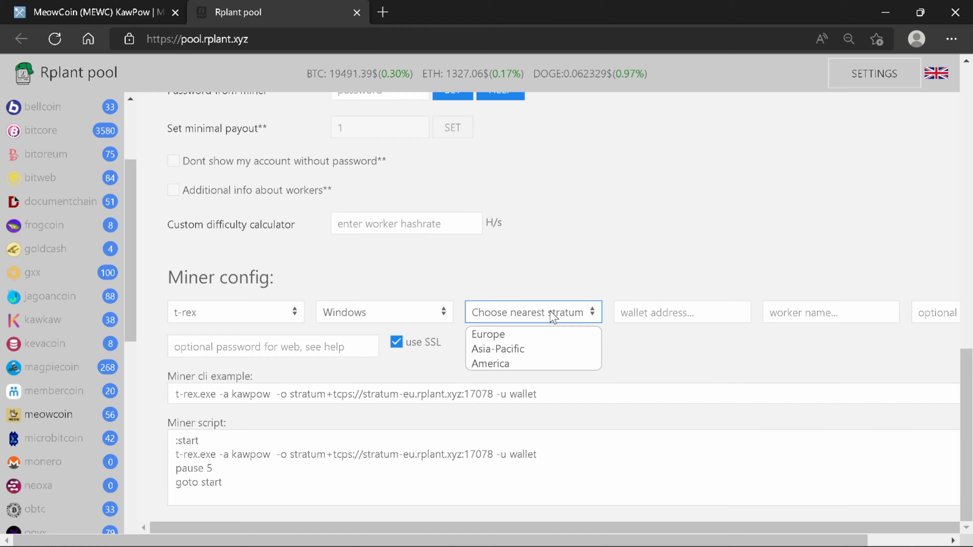
pyautogui.click(544, 365)
pyautogui.click(656, 316)
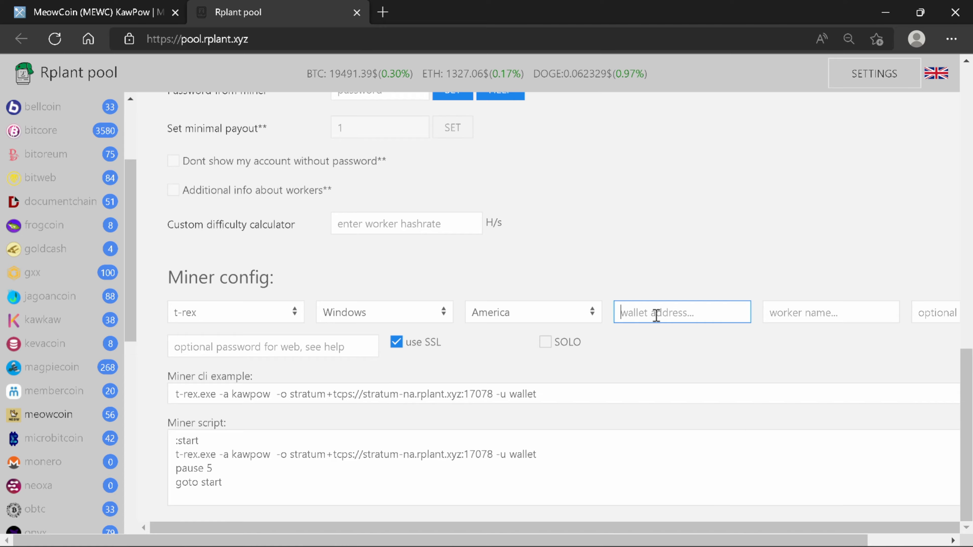
# Step: Paste the Meowcoin Core receiving address into Rplant's wallet field and set worker name OCMINER1
pyautogui.click(537, 529)
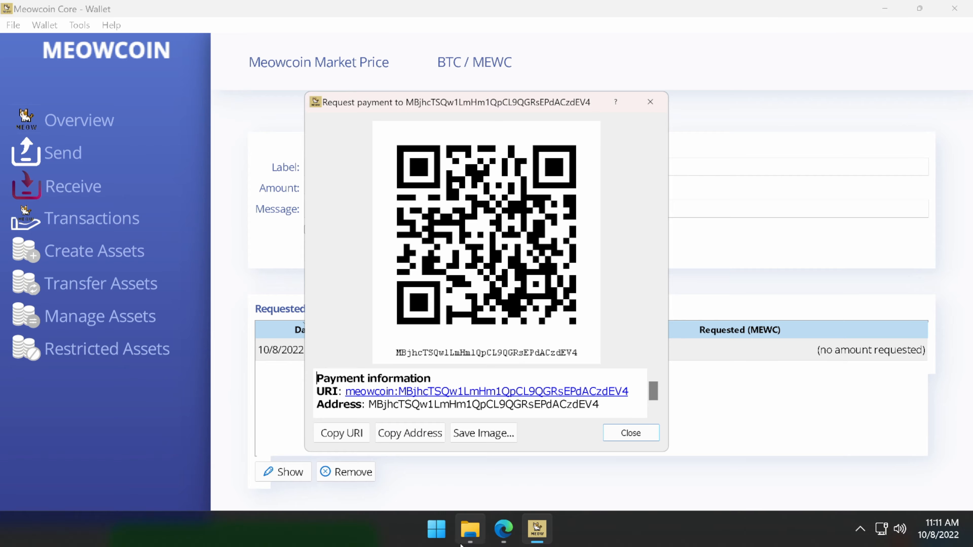
pyautogui.click(503, 529)
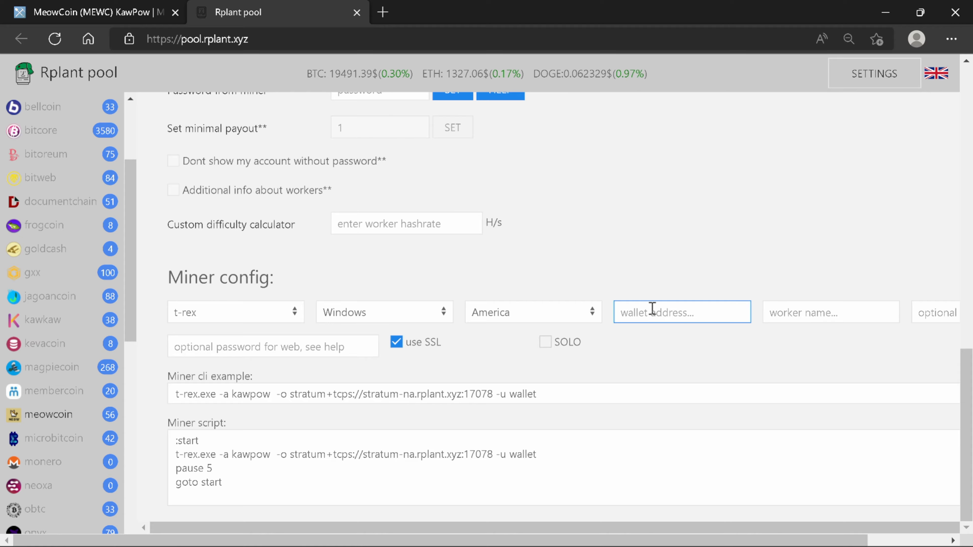
pyautogui.rightClick(652, 311)
pyautogui.click(695, 341)
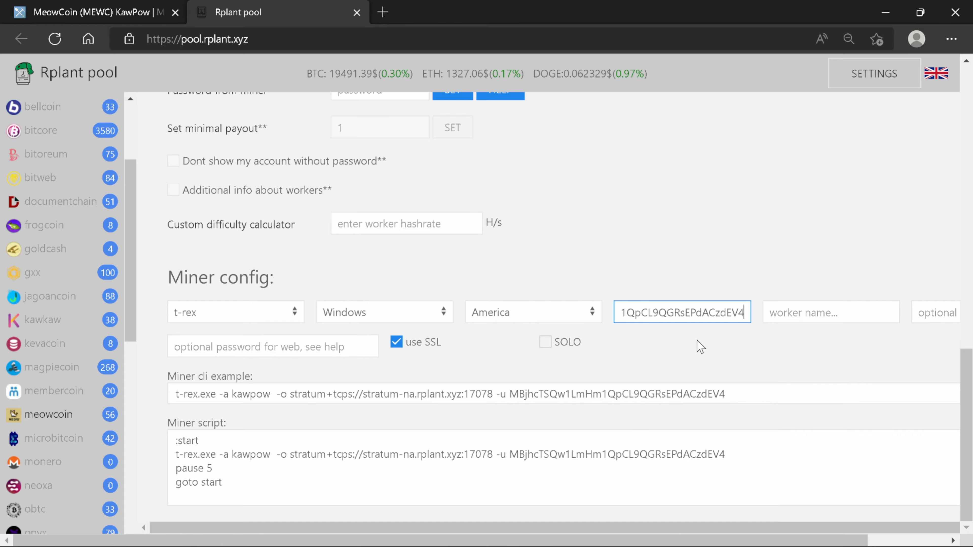
pyautogui.click(783, 312)
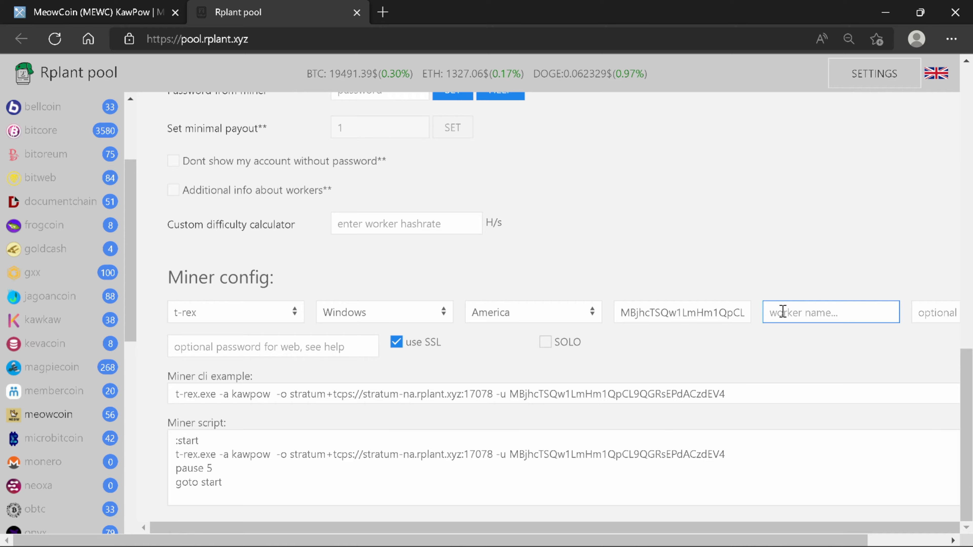
pyautogui.write('OCMI')
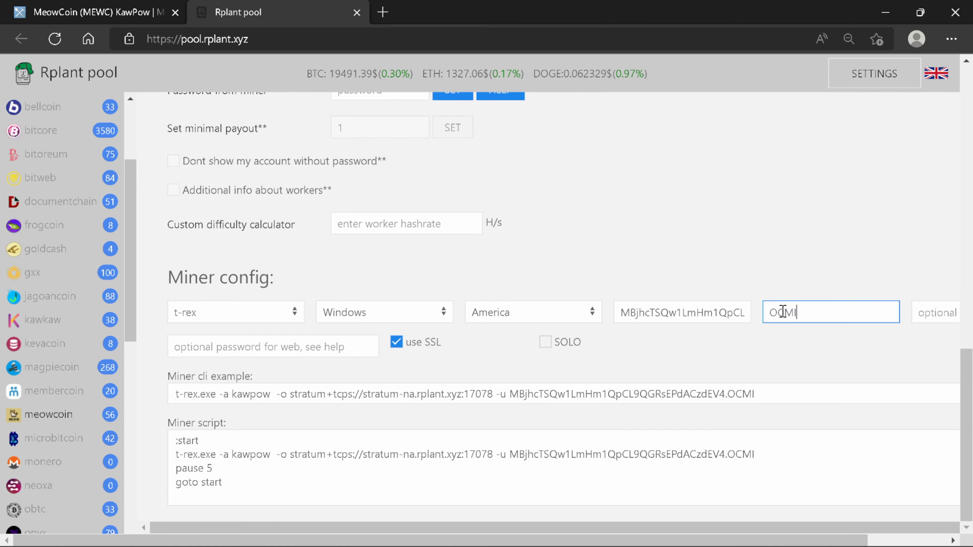
pyautogui.write('NER1')
# Step: Select and copy the generated T-Rex miner script
pyautogui.moveTo(786, 541); pyautogui.dragTo(706, 540)
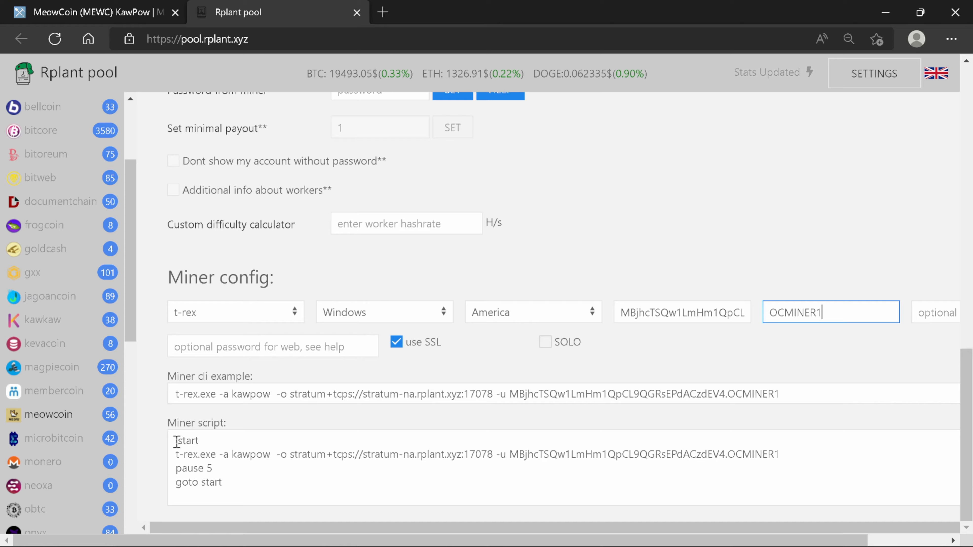
pyautogui.moveTo(177, 441); pyautogui.dragTo(224, 483)
pyautogui.rightClick(206, 464)
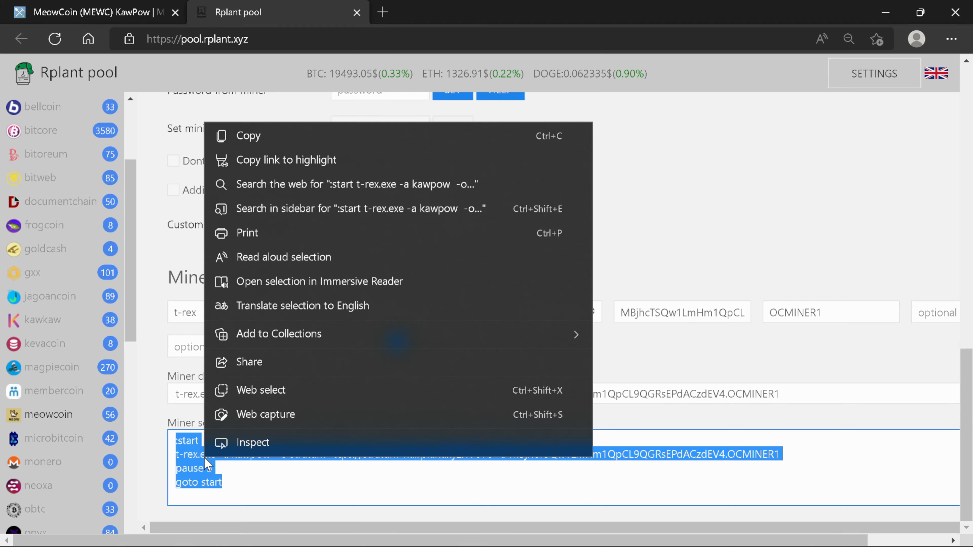
pyautogui.click(286, 139)
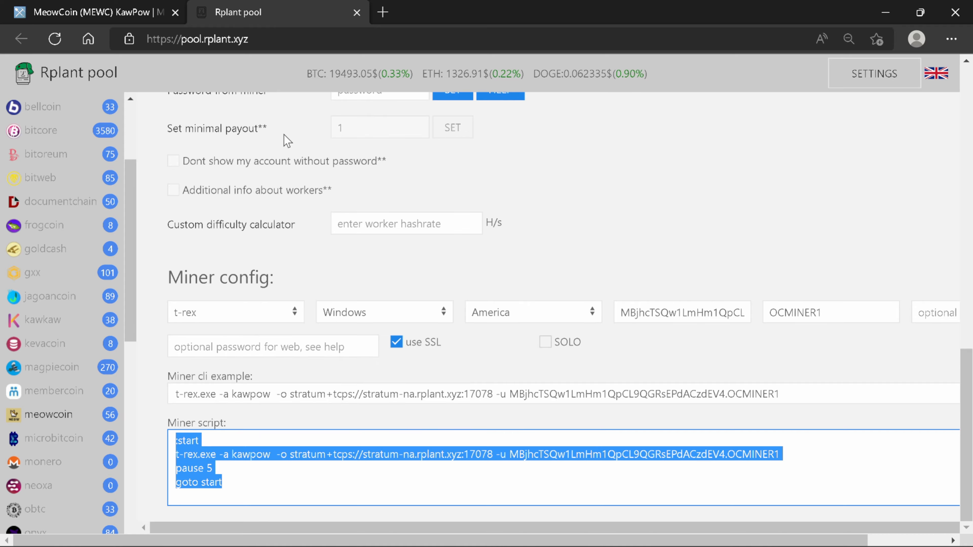
pyautogui.moveTo(569, 544)
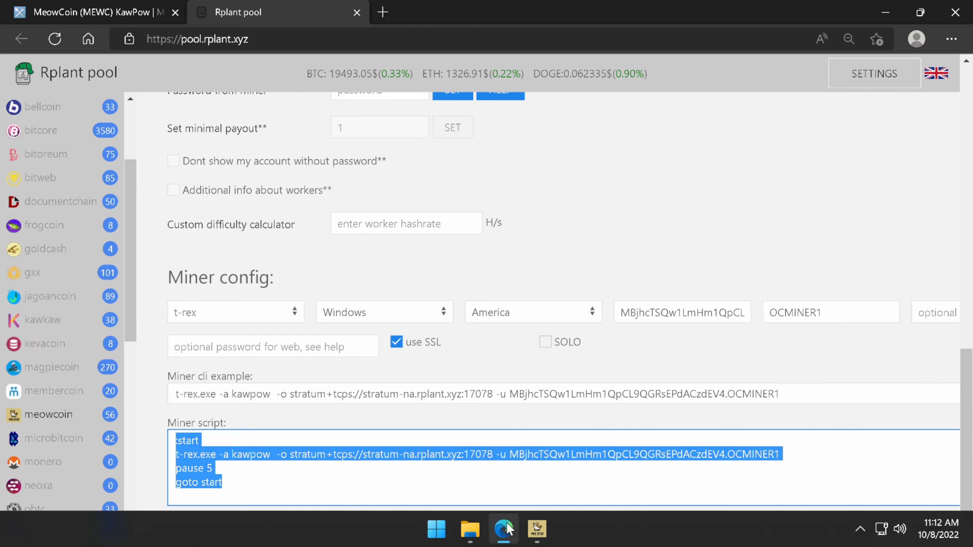
# Step: Create a New Text Document with the default name in the t-rex-0.26.6-win folder
pyautogui.click(471, 545)
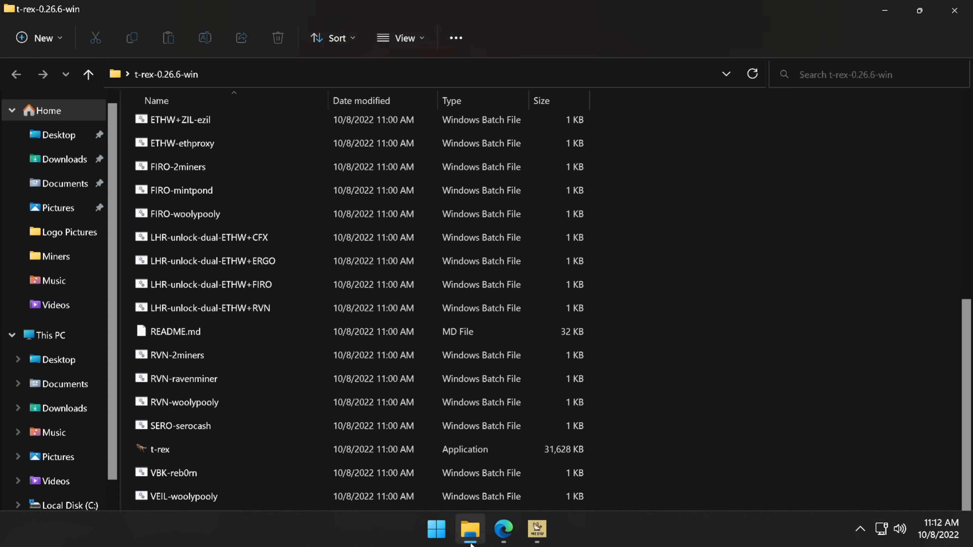
pyautogui.rightClick(730, 312)
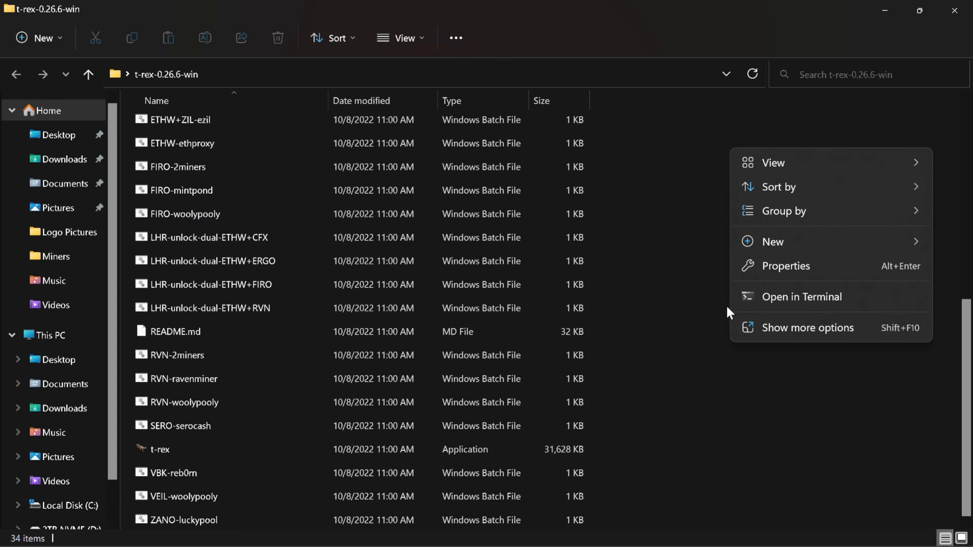
pyautogui.moveTo(816, 246)
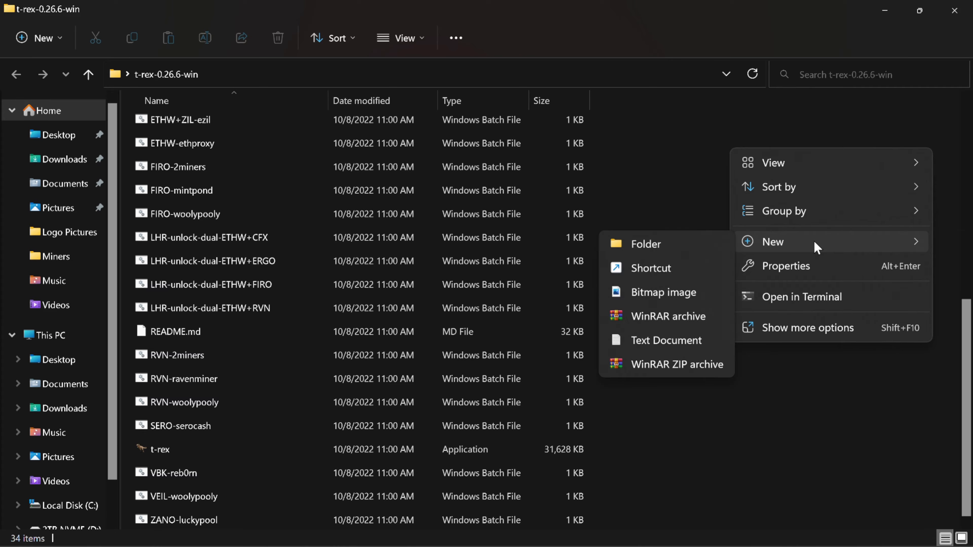
pyautogui.click(667, 342)
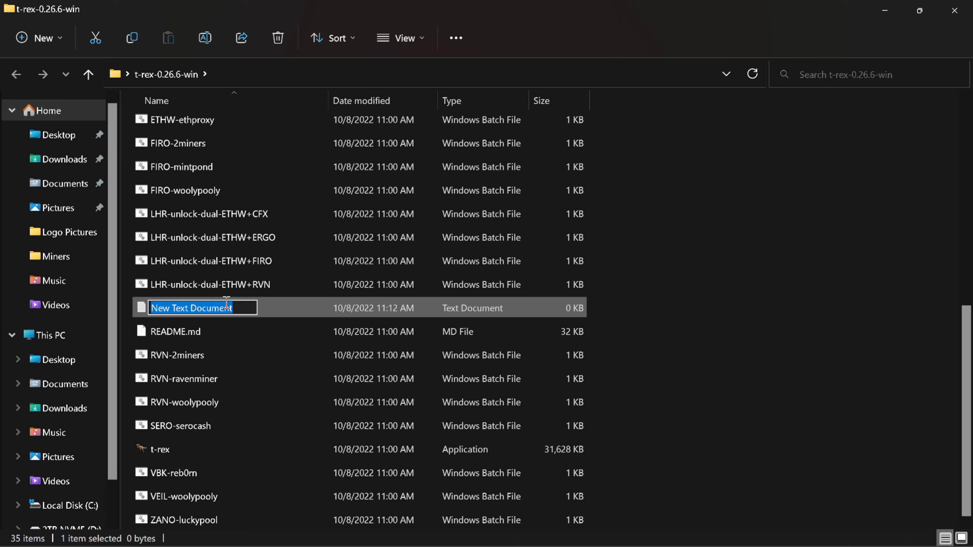
pyautogui.press('Return')
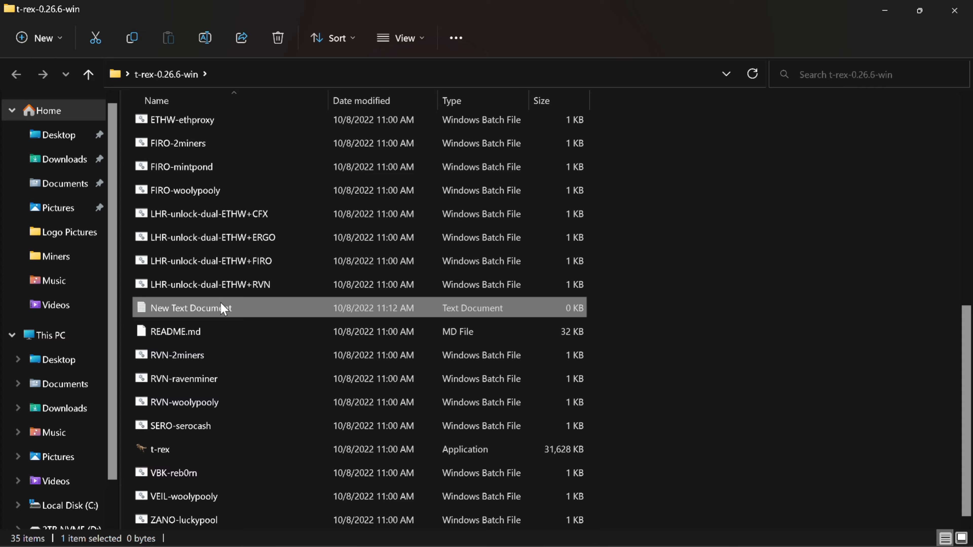
# Step: Open the new document in Notepad and paste in the t-rex kawpow mining script
pyautogui.doubleClick(224, 309)
pyautogui.rightClick(303, 189)
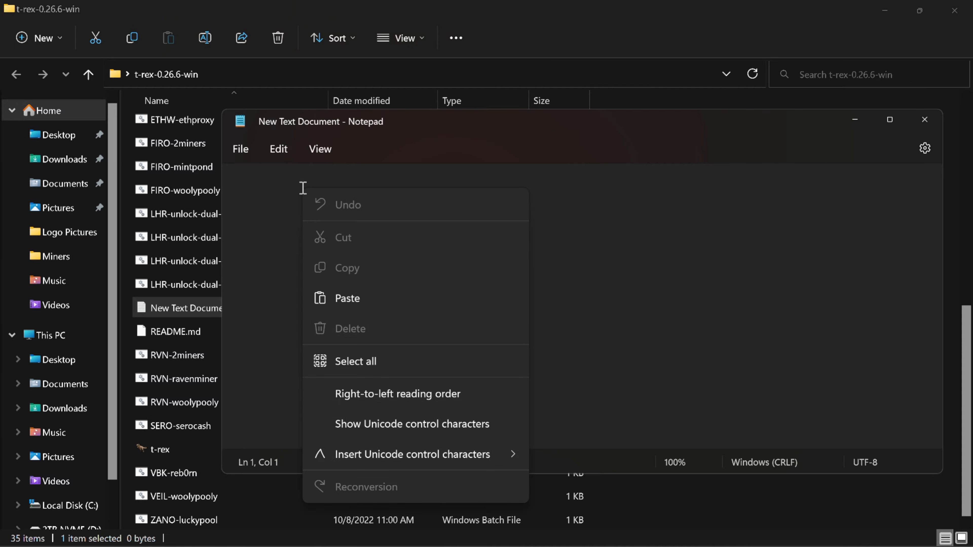
pyautogui.click(377, 299)
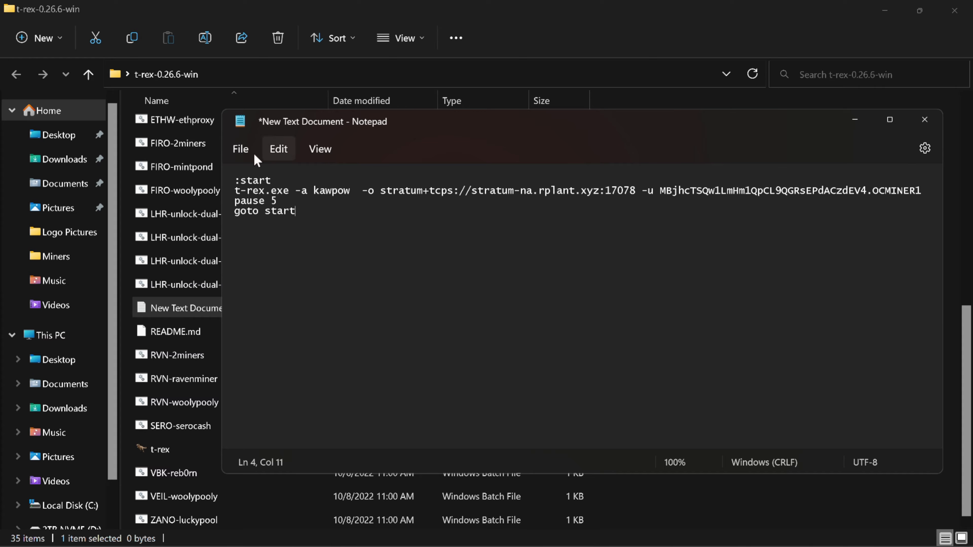
# Step: Save the script as Meow-Coin.bat with Save as type set to All files
pyautogui.click(241, 150)
pyautogui.click(270, 277)
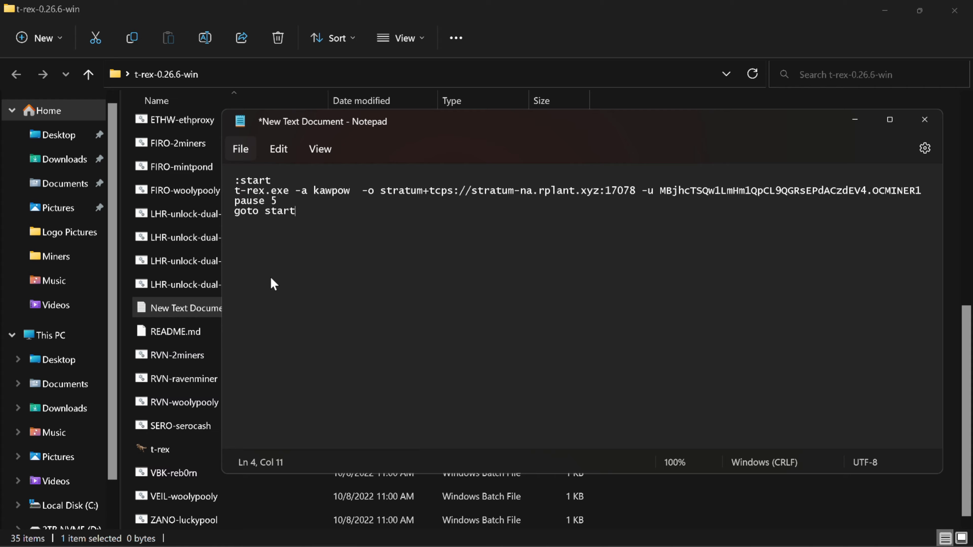
pyautogui.moveTo(486, 412); pyautogui.dragTo(292, 412)
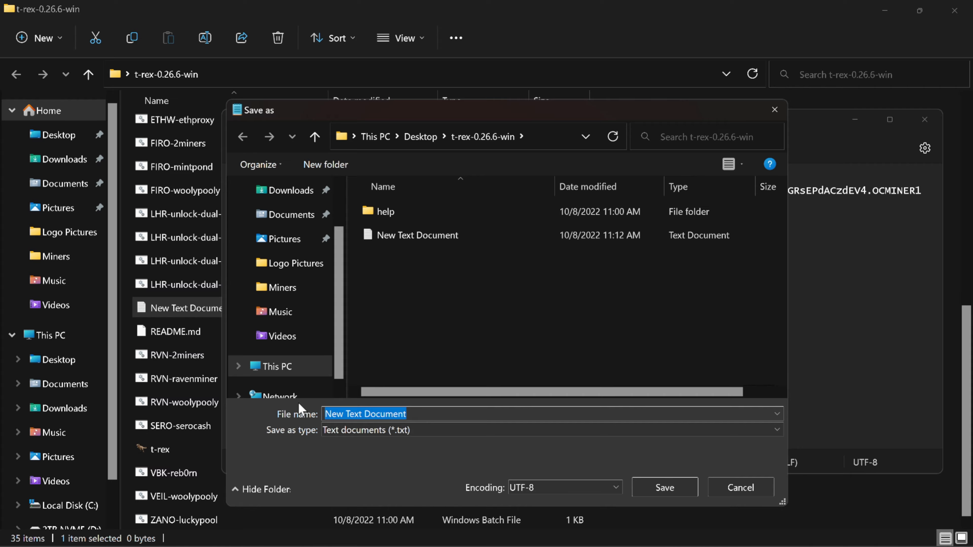
pyautogui.write('mEOW')
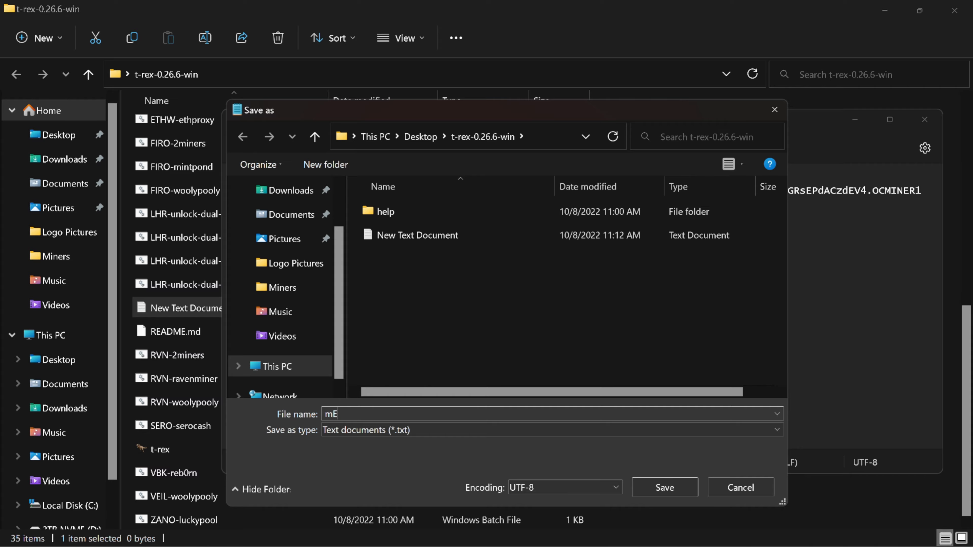
pyautogui.press('BackSpace')
pyautogui.press('BackSpace')
pyautogui.press('BackSpace')
pyautogui.press('BackSpace')
pyautogui.write('Meow-Coin.bat')
pyautogui.click(352, 435)
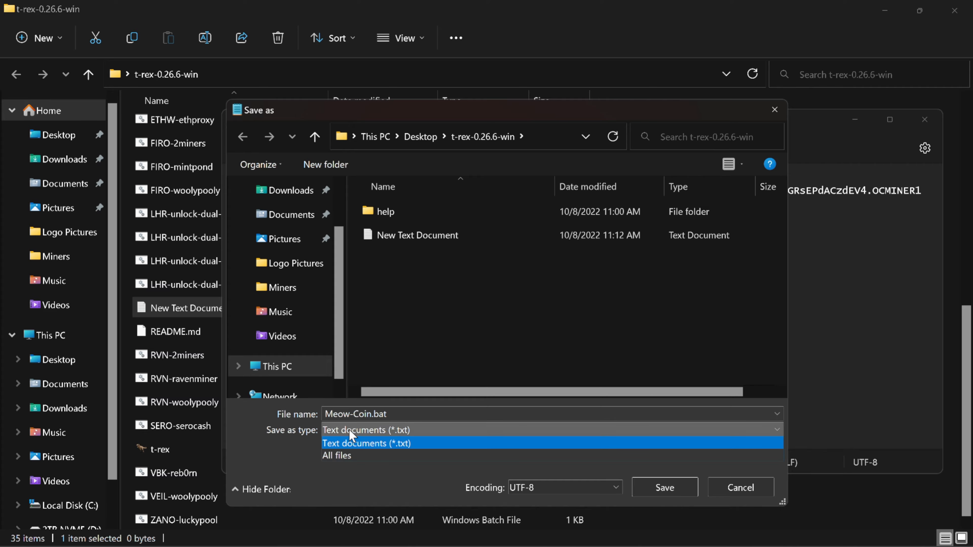
pyautogui.click(350, 456)
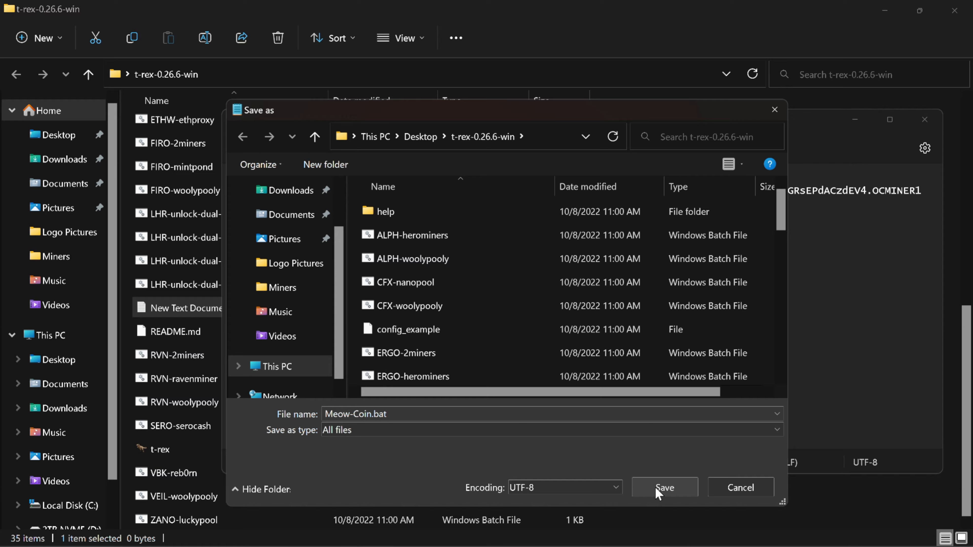
pyautogui.click(665, 487)
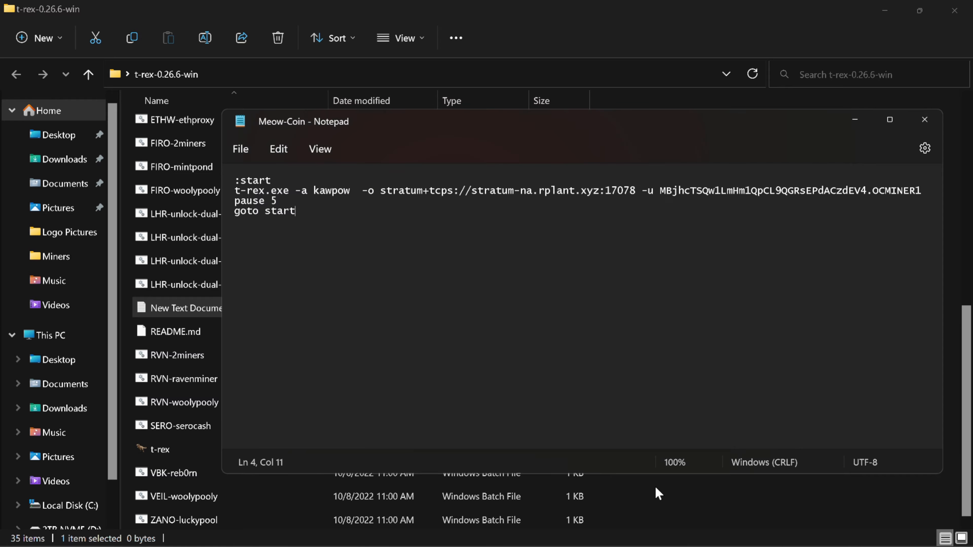
# Step: Close Notepad and run Meow-Coin.bat from the t-rex folder to start T-Rex mining
pyautogui.click(925, 120)
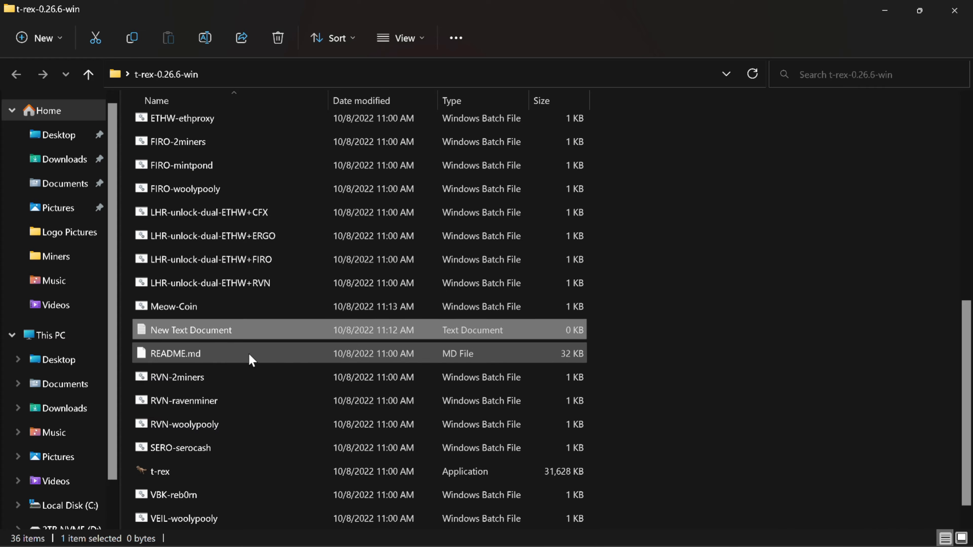
pyautogui.click(176, 307)
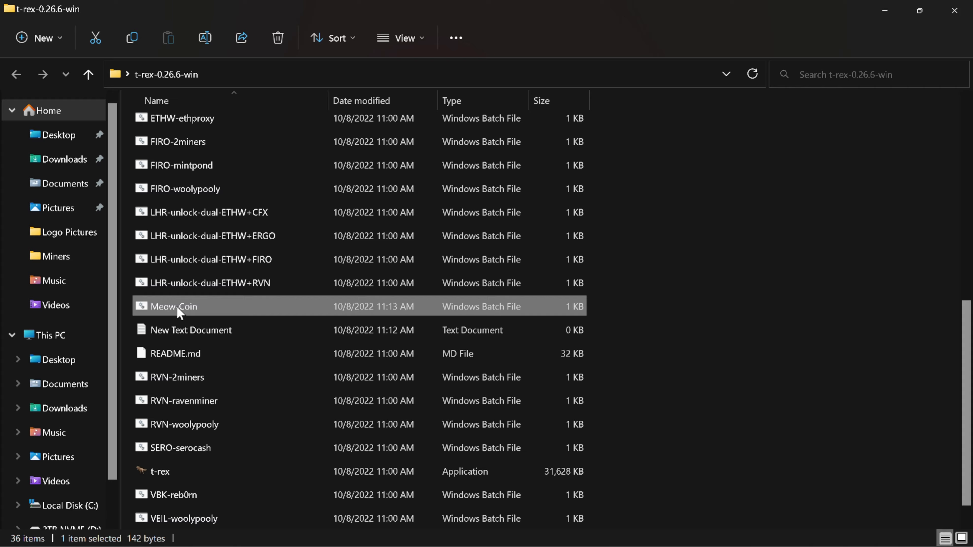
pyautogui.doubleClick(179, 306)
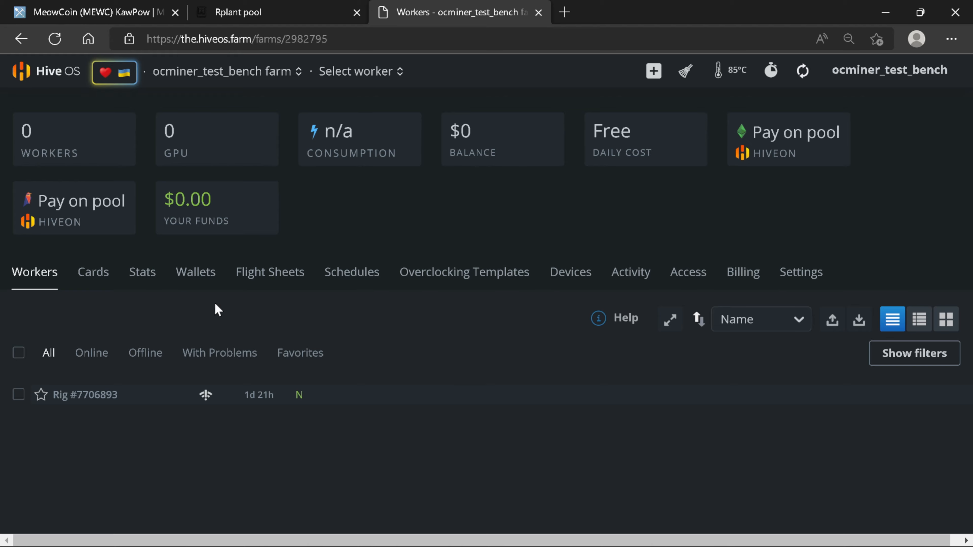
# Step: Start a new wallet on the farm's Wallets page with MEWC as its coin
pyautogui.click(203, 286)
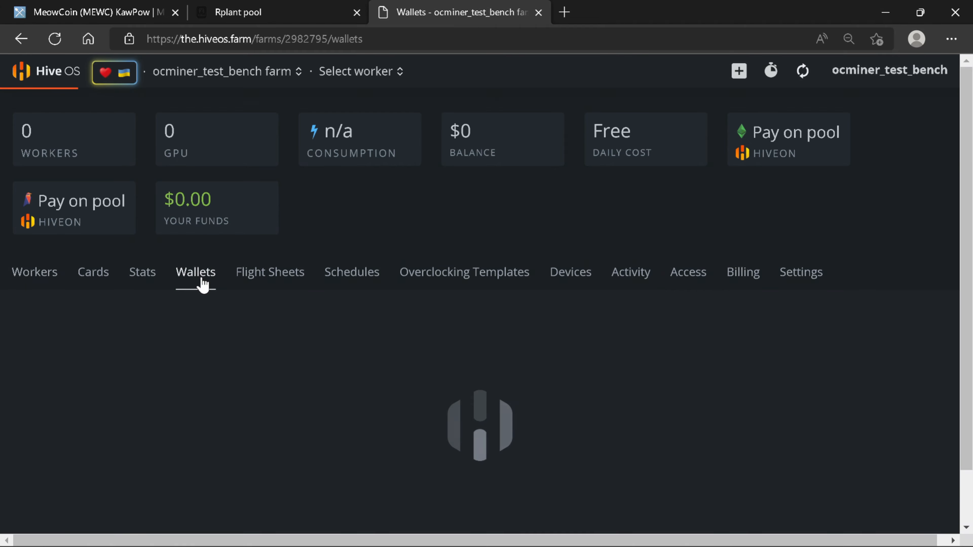
pyautogui.click(905, 329)
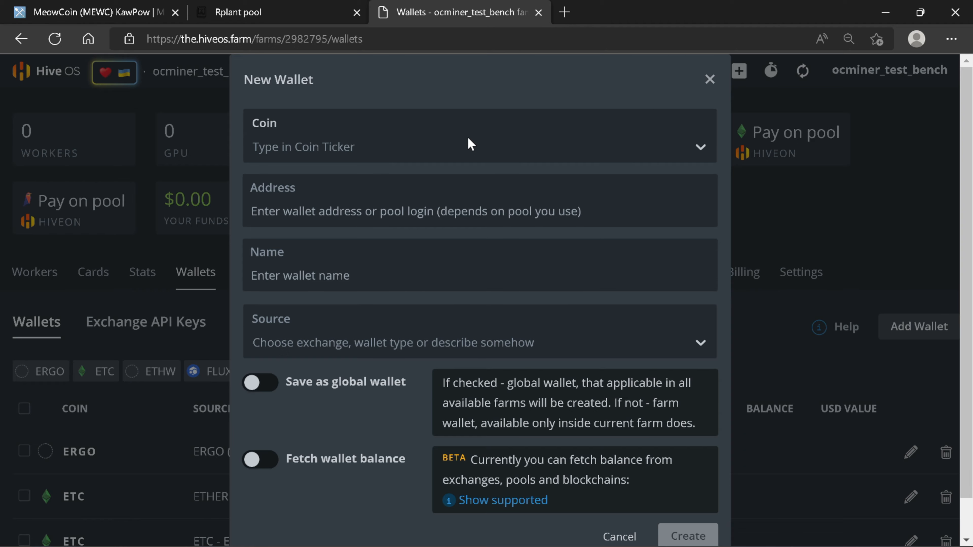
pyautogui.click(151, 20)
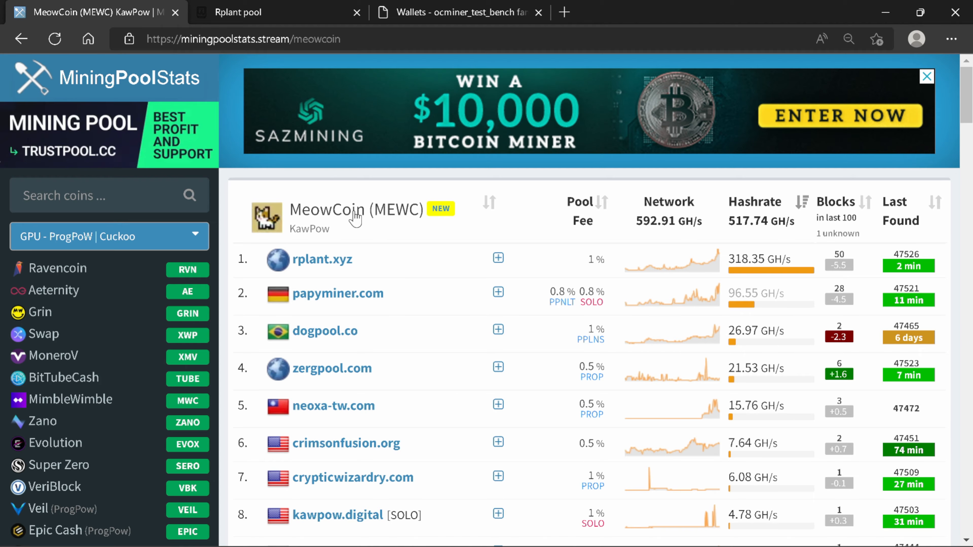
pyautogui.click(446, 4)
pyautogui.click(367, 151)
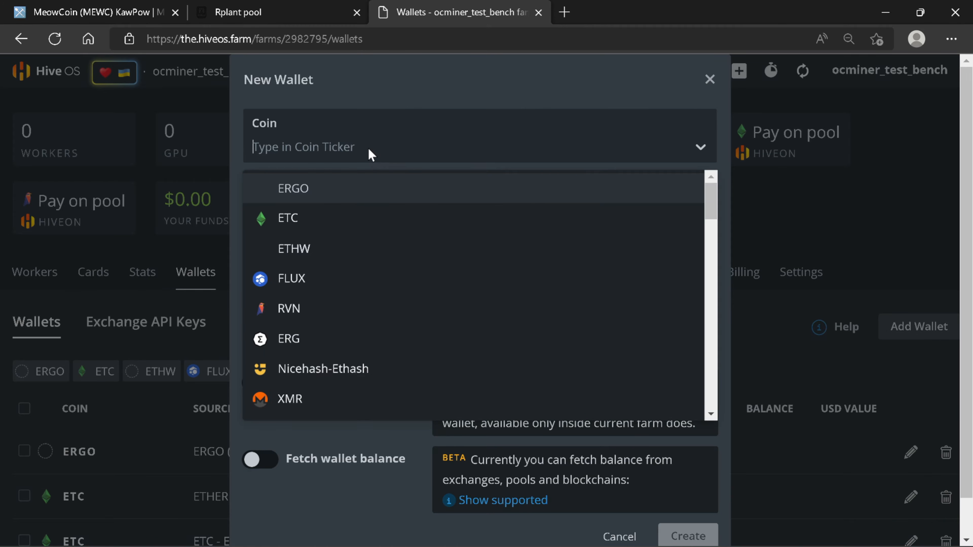
pyautogui.write('mewc')
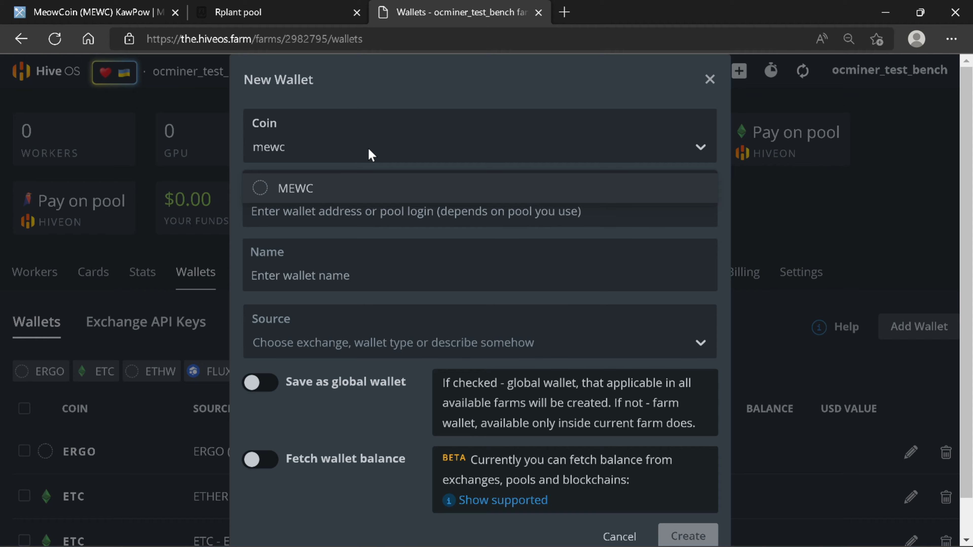
pyautogui.click(276, 190)
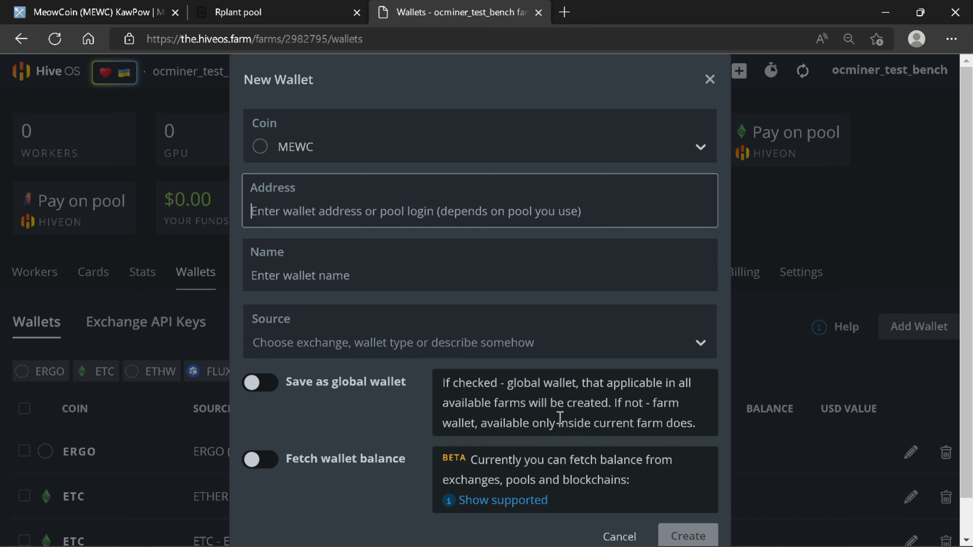
# Step: Paste the Meowcoin Core receiving address and name the wallet 'MeowCoin Core Wallet'
pyautogui.click(528, 535)
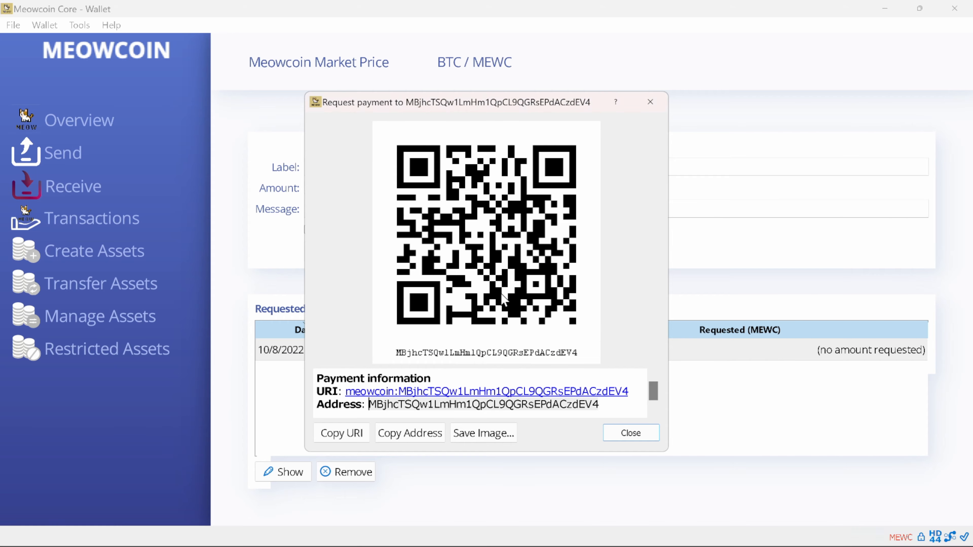
pyautogui.click(418, 437)
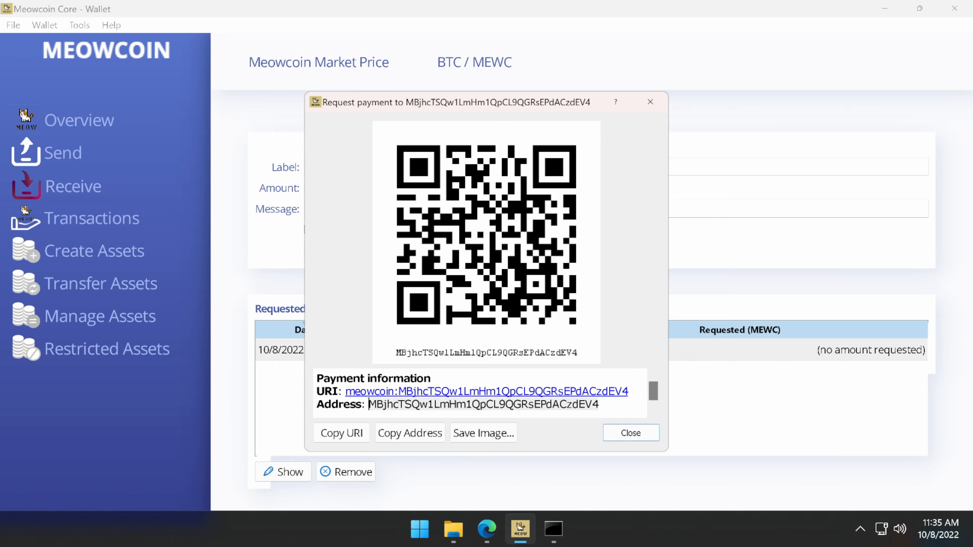
pyautogui.click(487, 530)
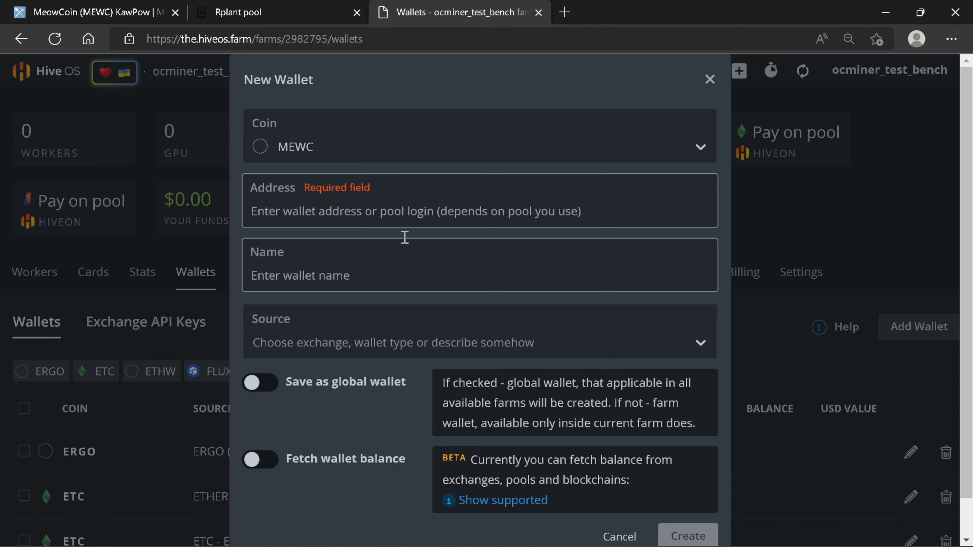
pyautogui.rightClick(411, 213)
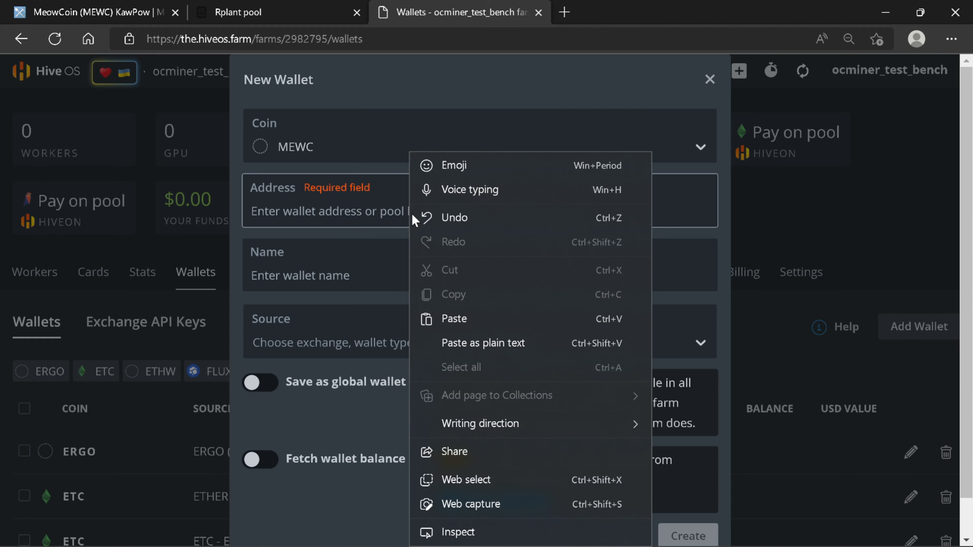
pyautogui.click(459, 331)
pyautogui.click(450, 278)
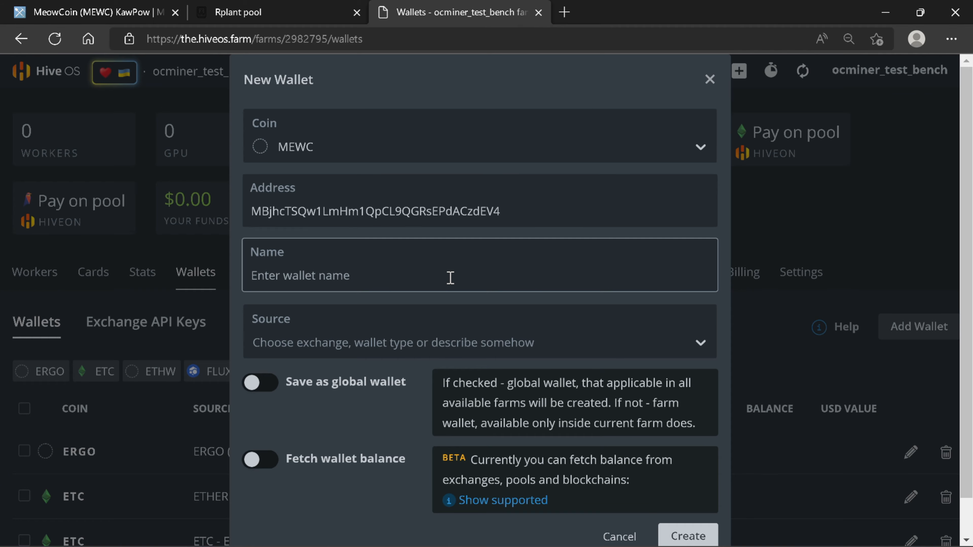
pyautogui.write('Me')
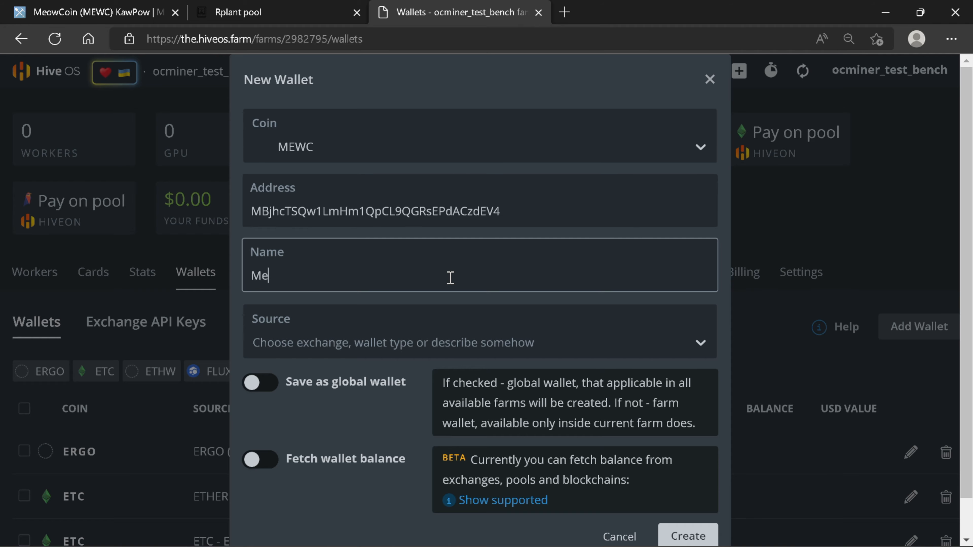
pyautogui.write('owCoin Core Wallet')
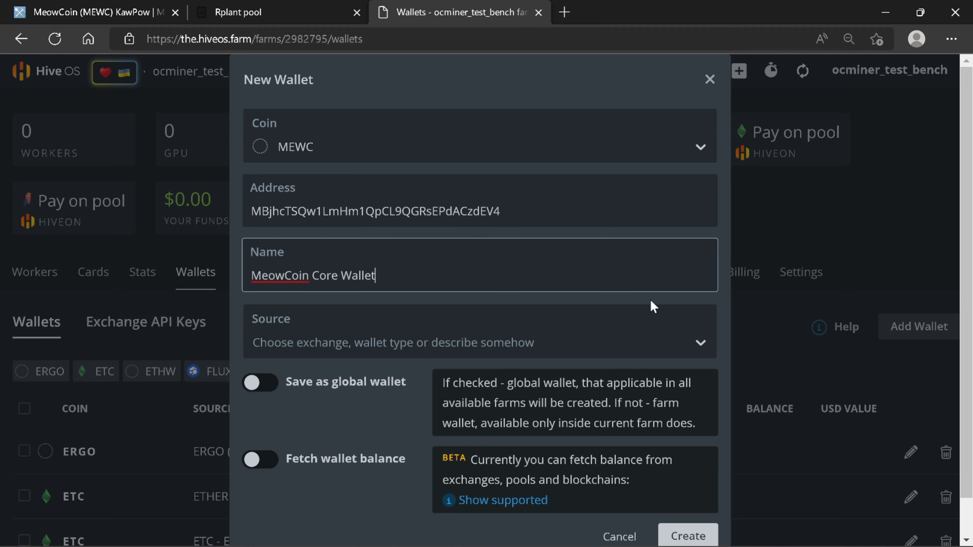
# Step: Create the MEWC wallet and go to the flight sheets page
pyautogui.click(689, 534)
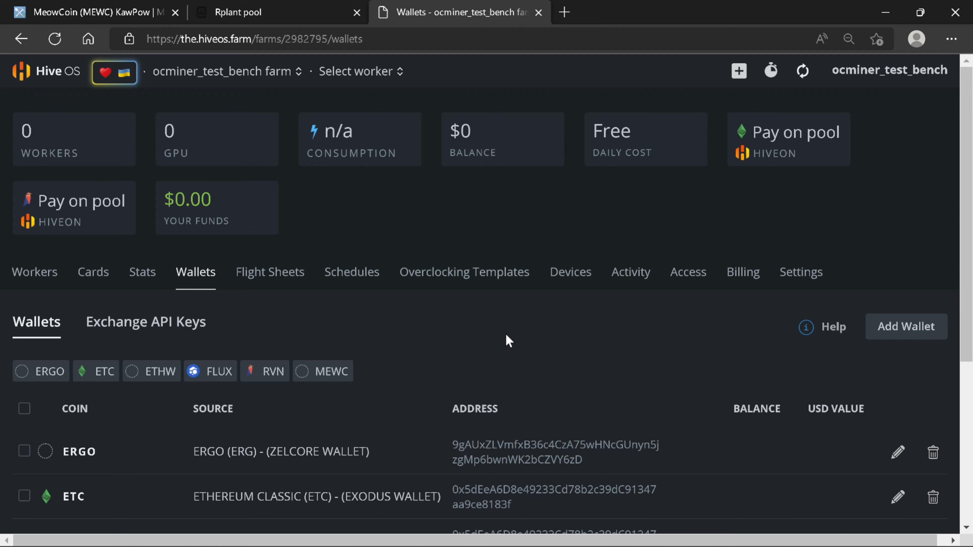
pyautogui.click(293, 285)
pyautogui.scroll(-2, 459, 326)
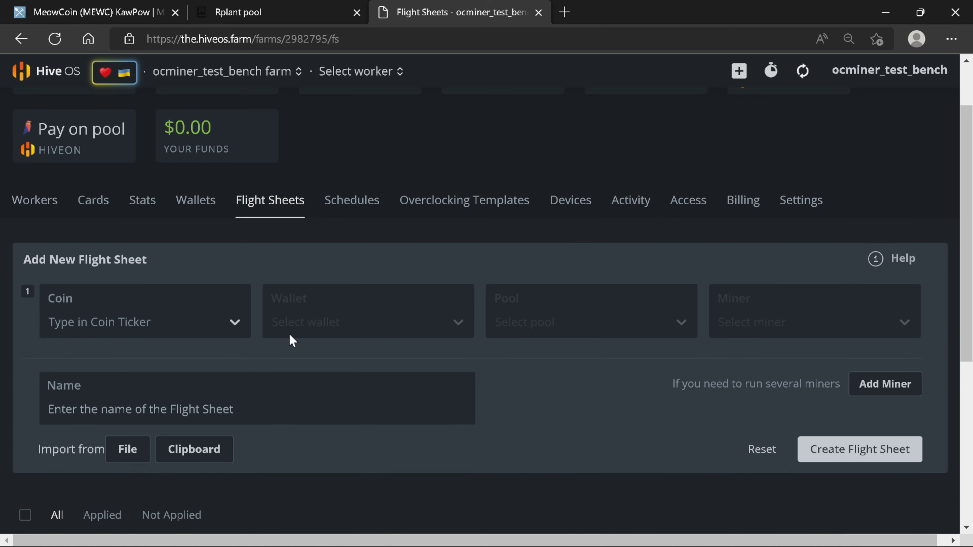
# Step: Set the new flight sheet's coin to MEWC and its wallet to MeowCoin Core Wallet
pyautogui.click(209, 321)
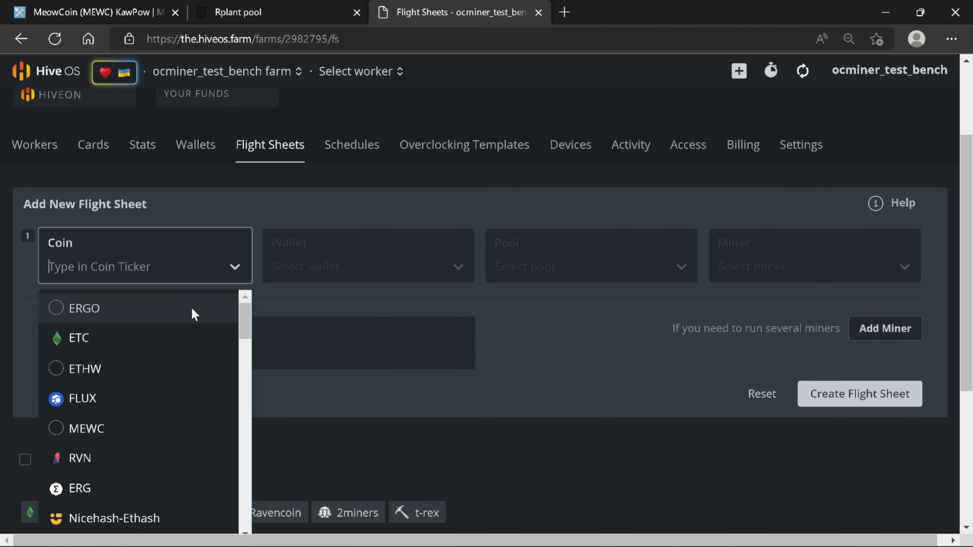
pyautogui.click(170, 266)
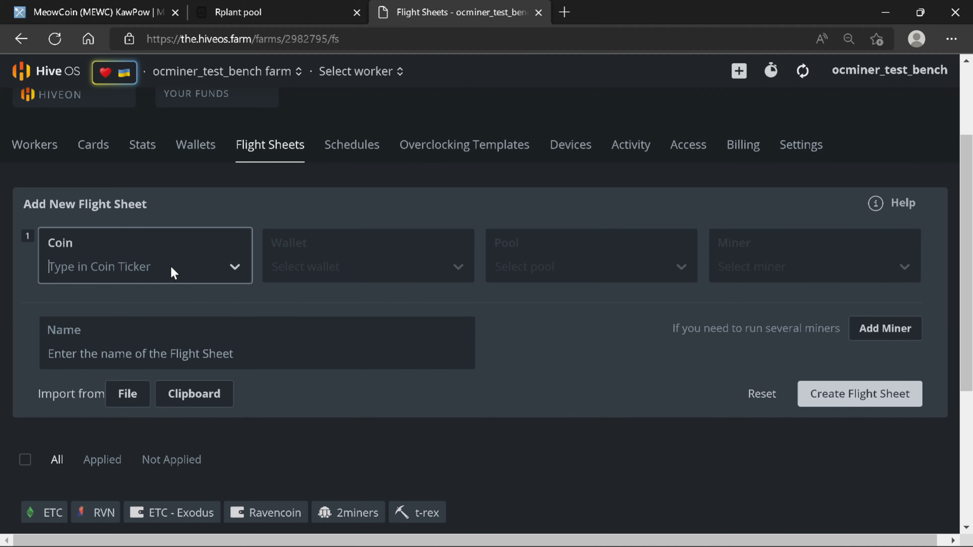
pyautogui.write('mew')
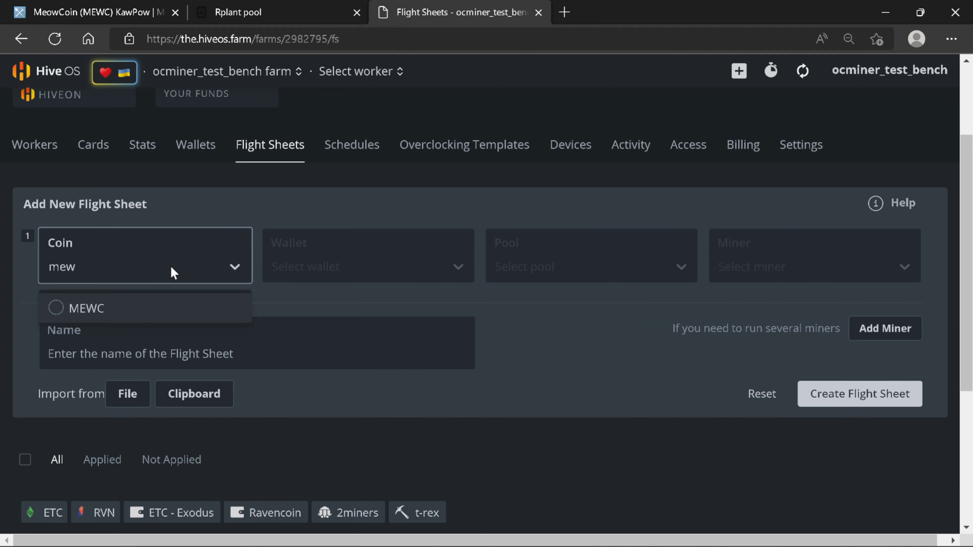
pyautogui.click(102, 304)
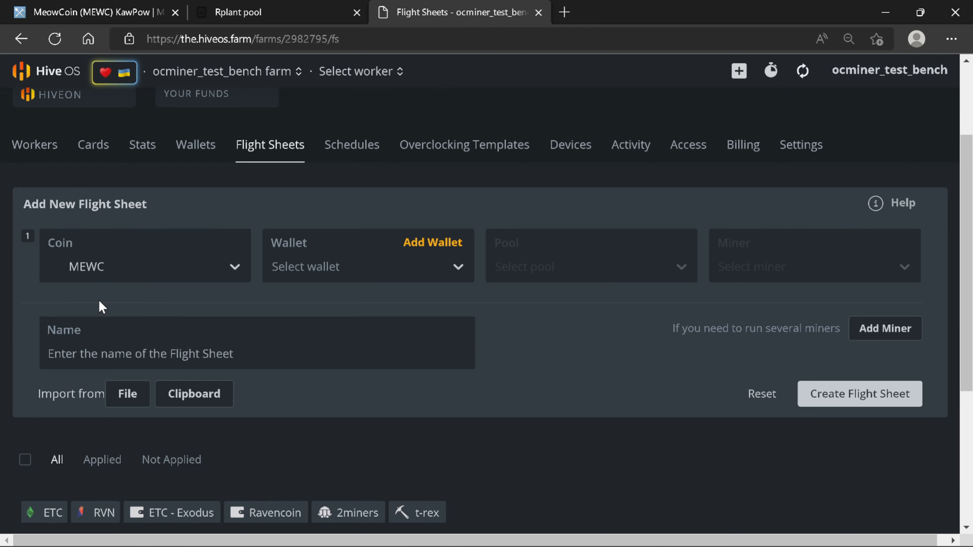
pyautogui.click(365, 268)
pyautogui.click(377, 306)
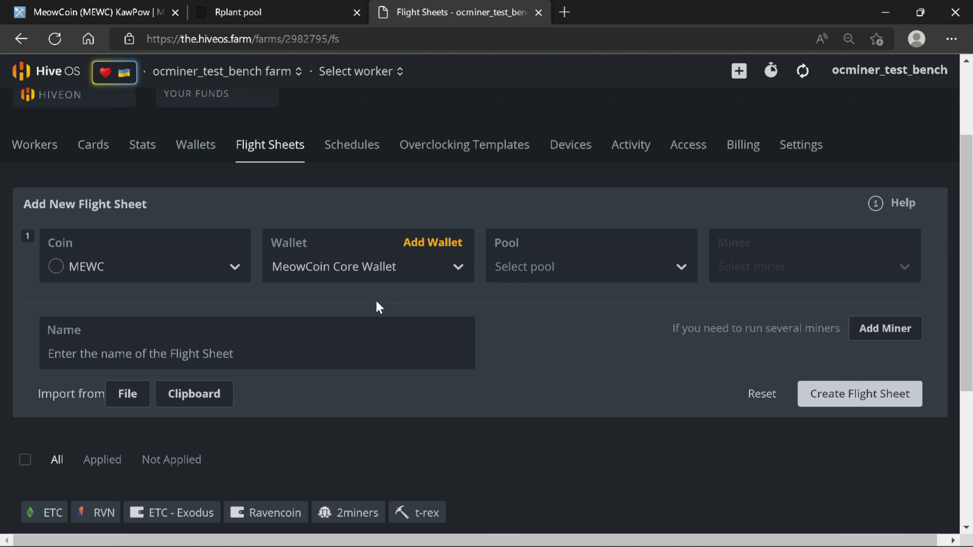
pyautogui.click(646, 271)
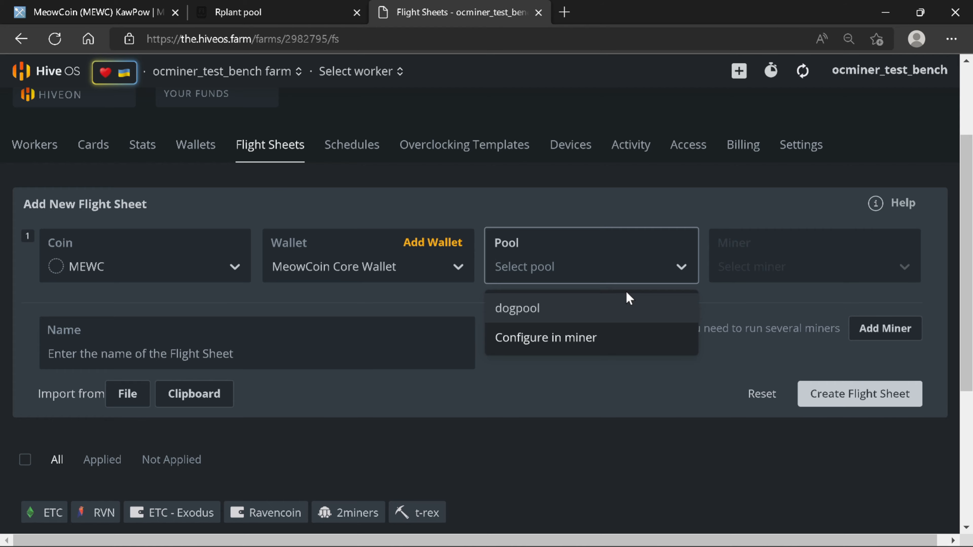
# Step: Choose dogpool as the flight sheet's pool, using its US server
pyautogui.click(78, 8)
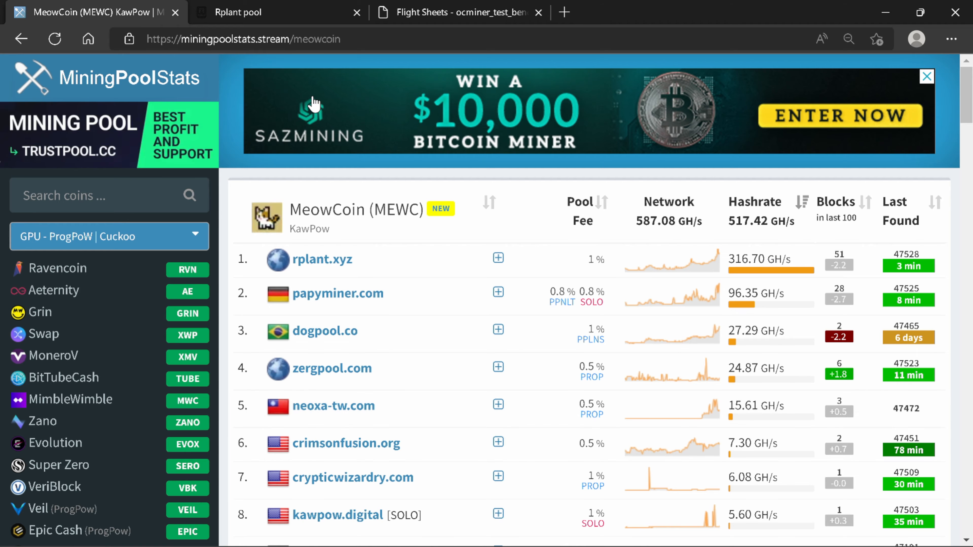
pyautogui.click(287, 13)
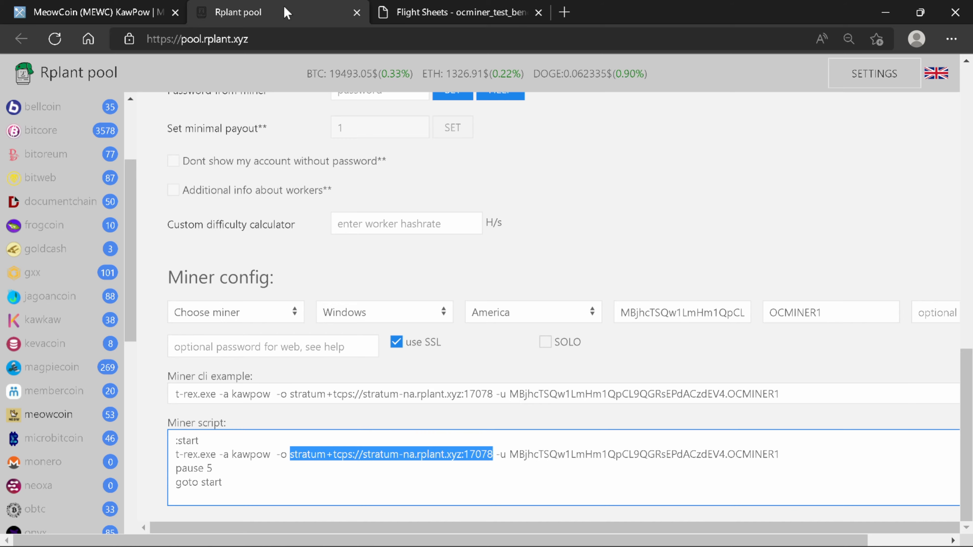
pyautogui.click(459, 7)
pyautogui.click(632, 272)
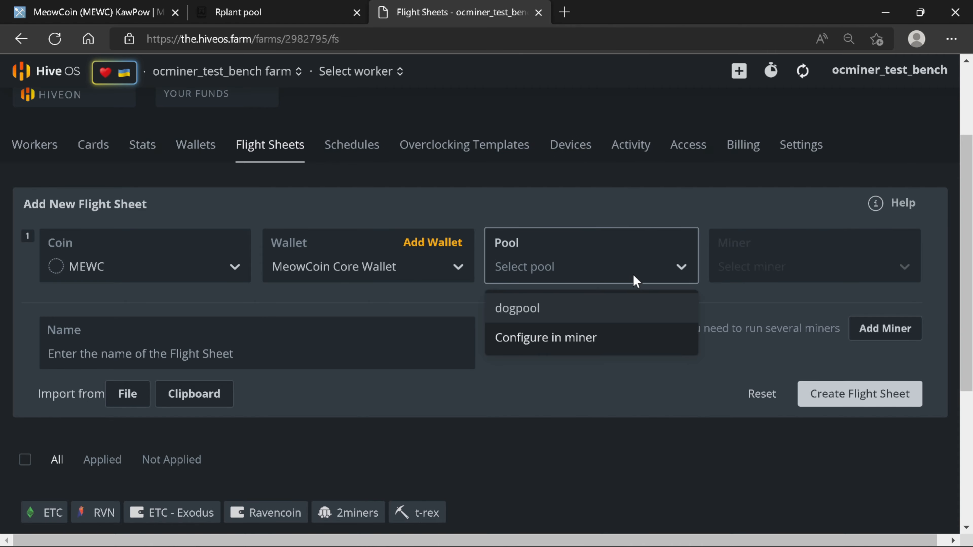
pyautogui.click(620, 312)
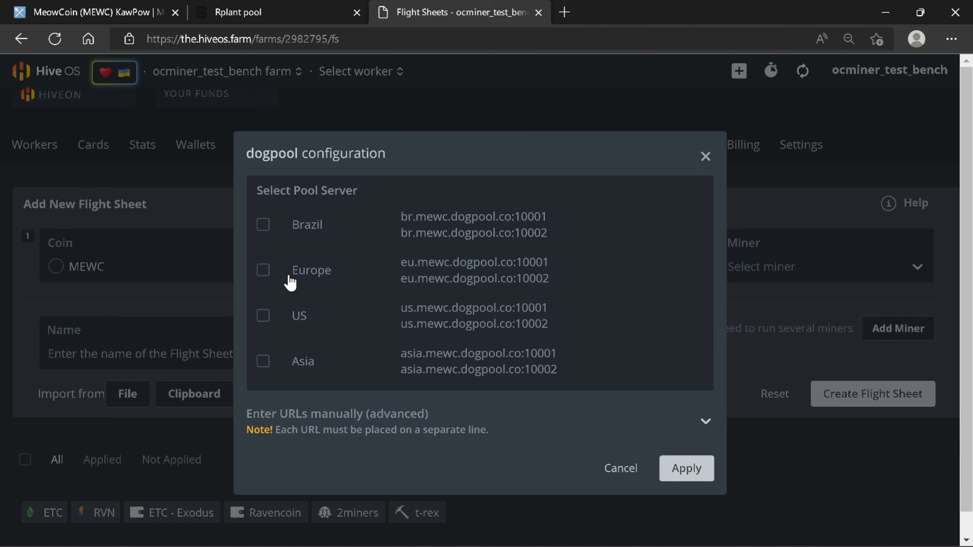
pyautogui.click(264, 316)
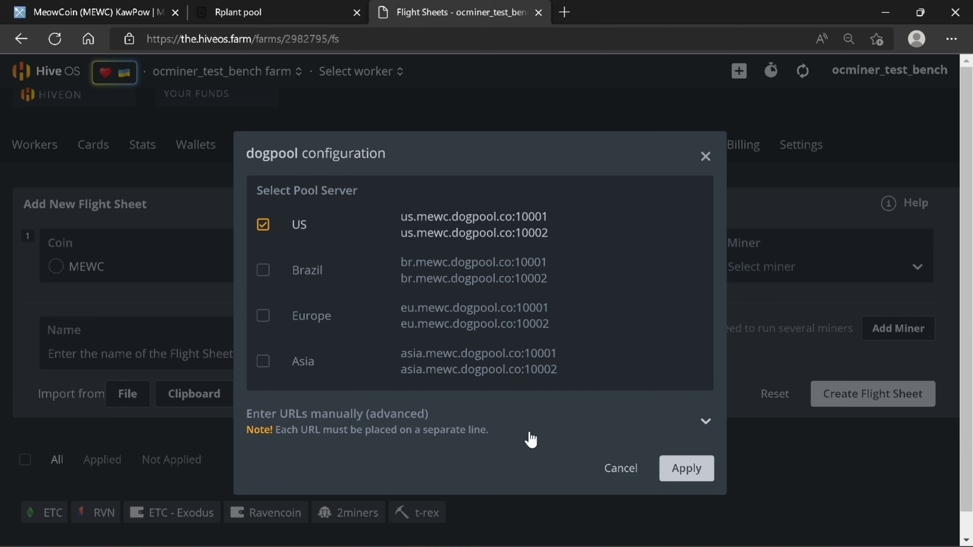
pyautogui.click(680, 470)
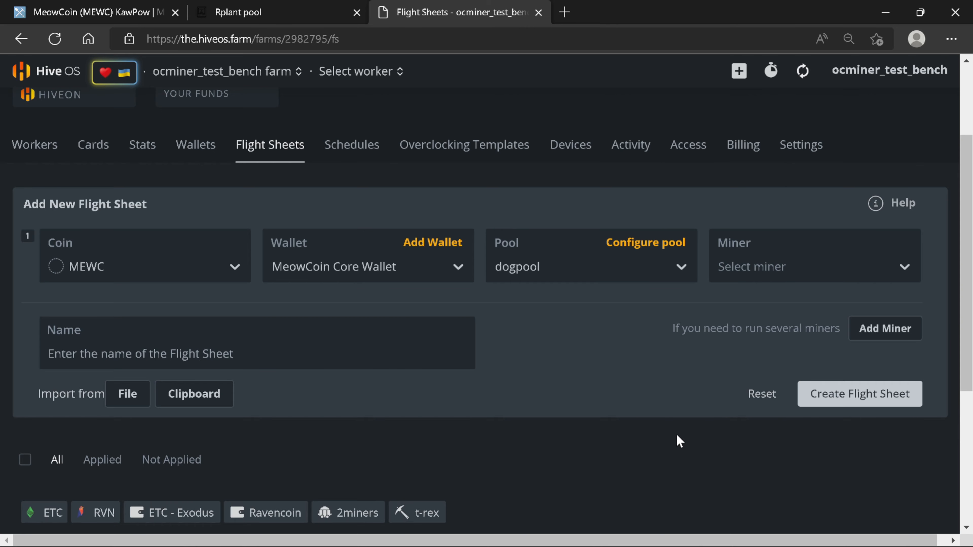
# Step: Select T-Rex Miner, name the flight sheet 'Meowcoin - Dogpool', and create it
pyautogui.click(800, 270)
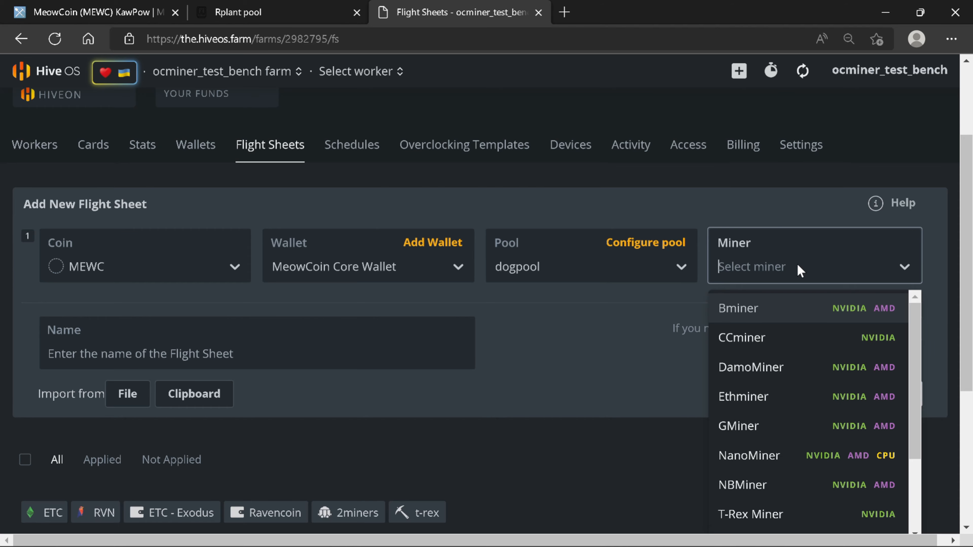
pyautogui.write('t-')
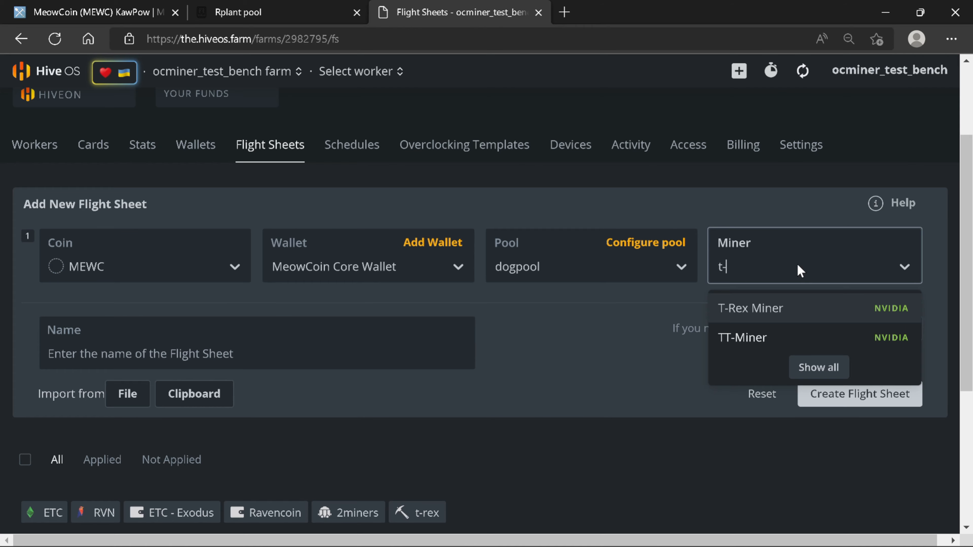
pyautogui.click(760, 308)
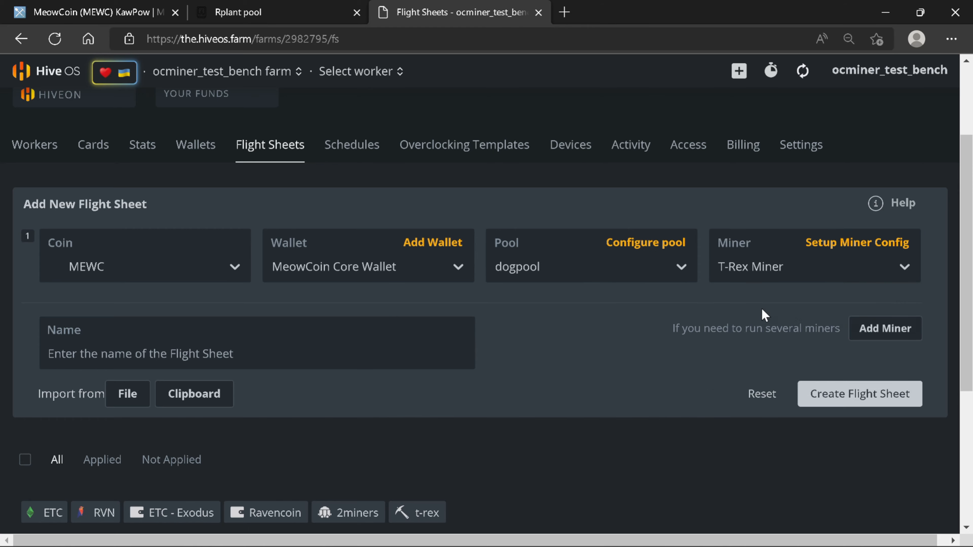
pyautogui.click(297, 354)
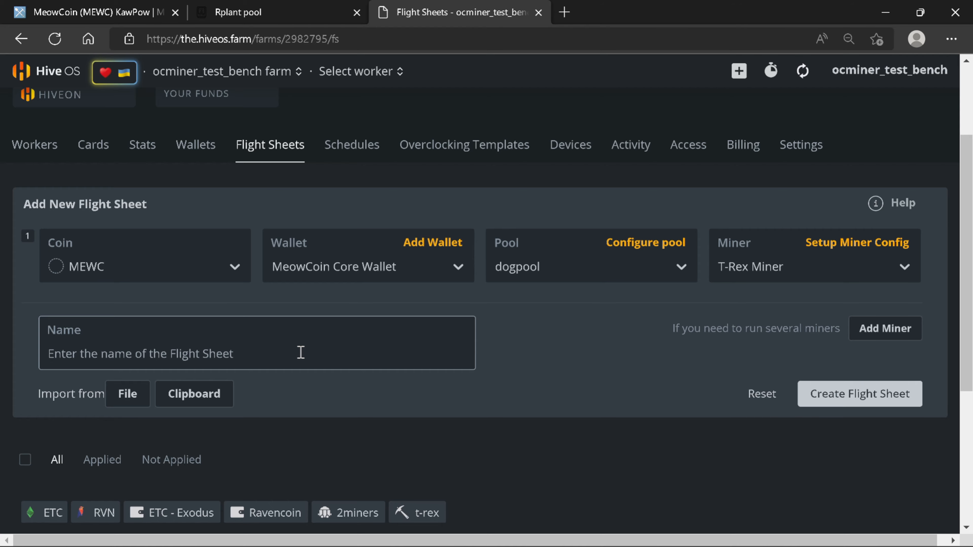
pyautogui.write('M')
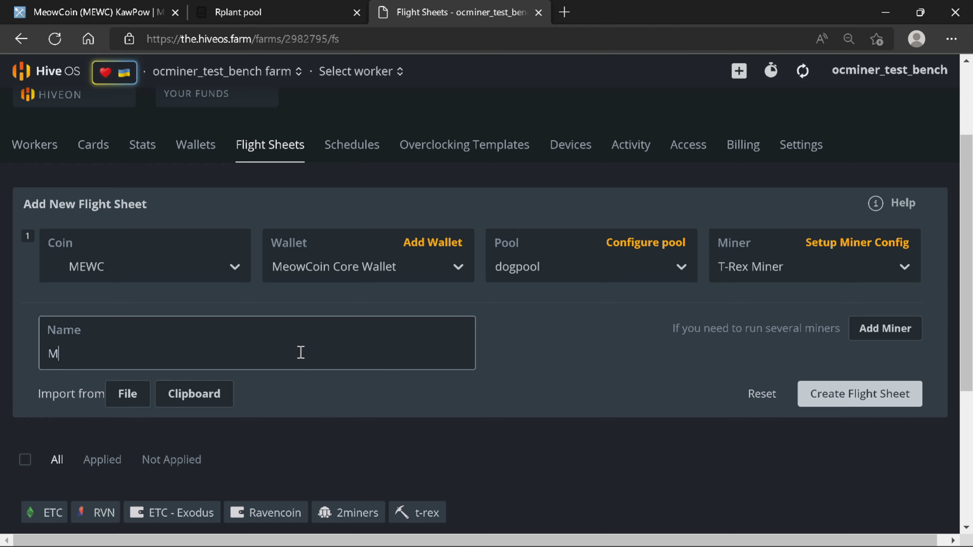
pyautogui.write('eowcoin - Dog')
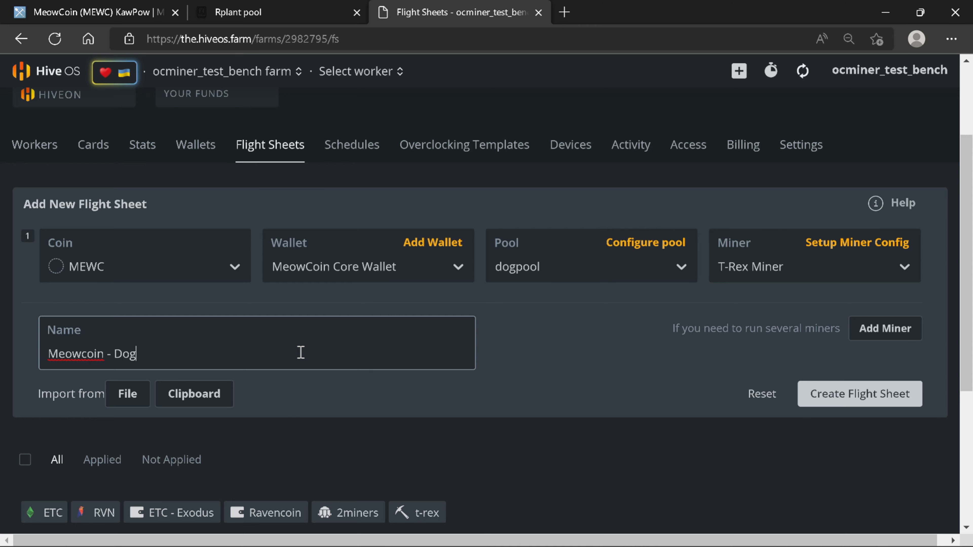
pyautogui.write('pool')
pyautogui.click(864, 400)
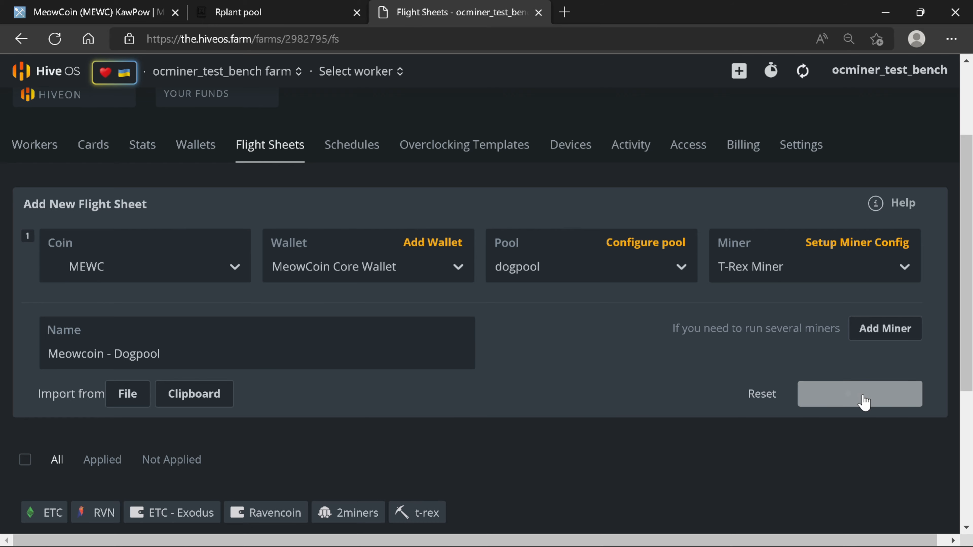
pyautogui.scroll(-5, 863, 402)
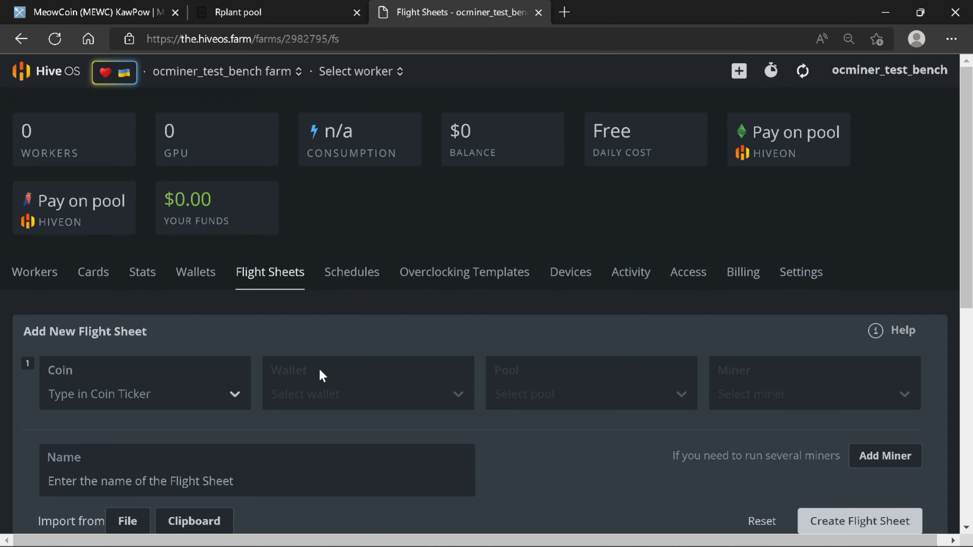
# Step: Fill a new flight sheet with MEWC, MeowCoin Core Wallet, pool 'Configure in miner' and T-Rex Miner
pyautogui.click(214, 387)
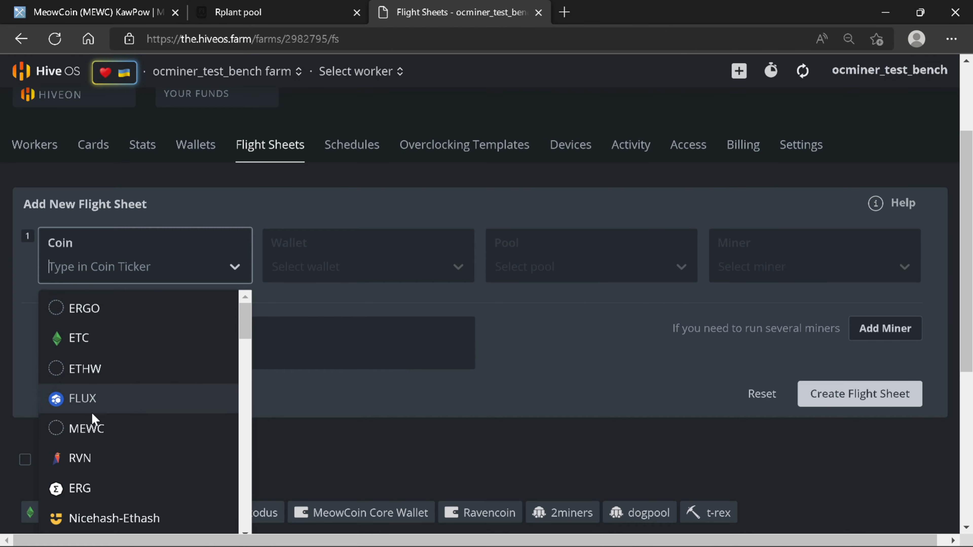
pyautogui.click(92, 428)
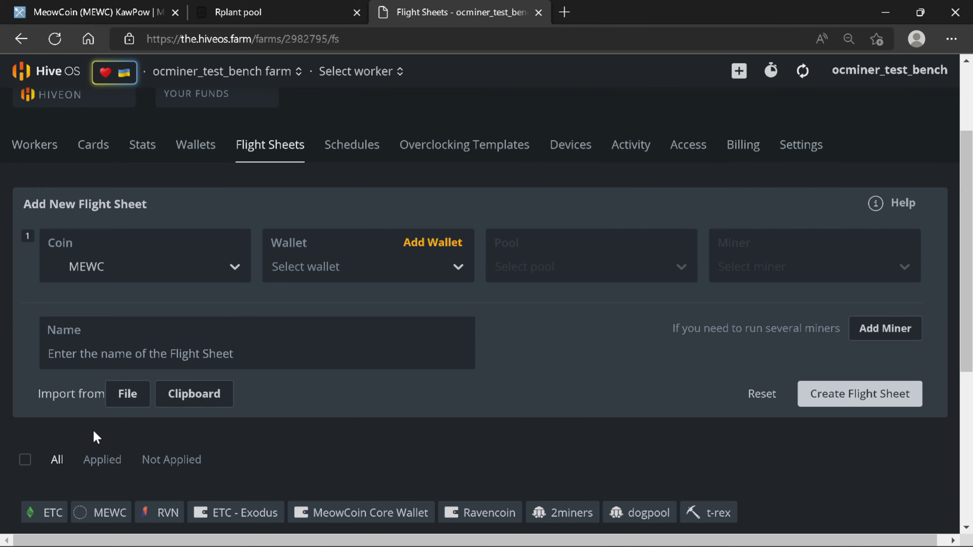
pyautogui.click(381, 282)
pyautogui.click(373, 307)
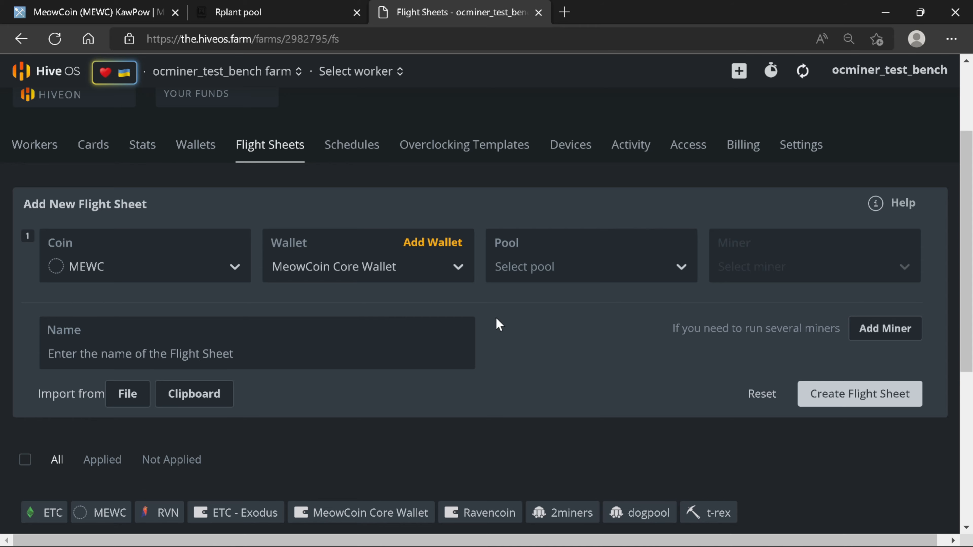
pyautogui.click(543, 274)
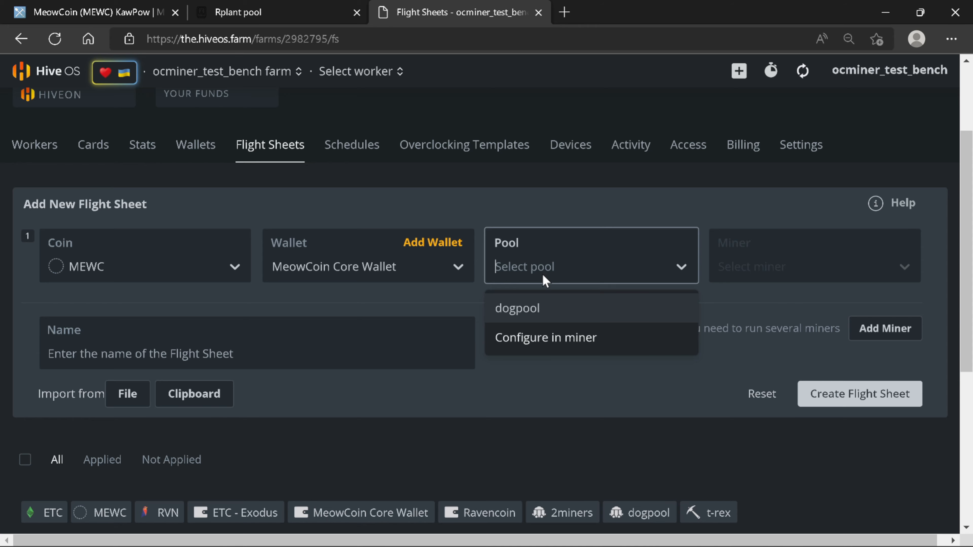
pyautogui.click(554, 335)
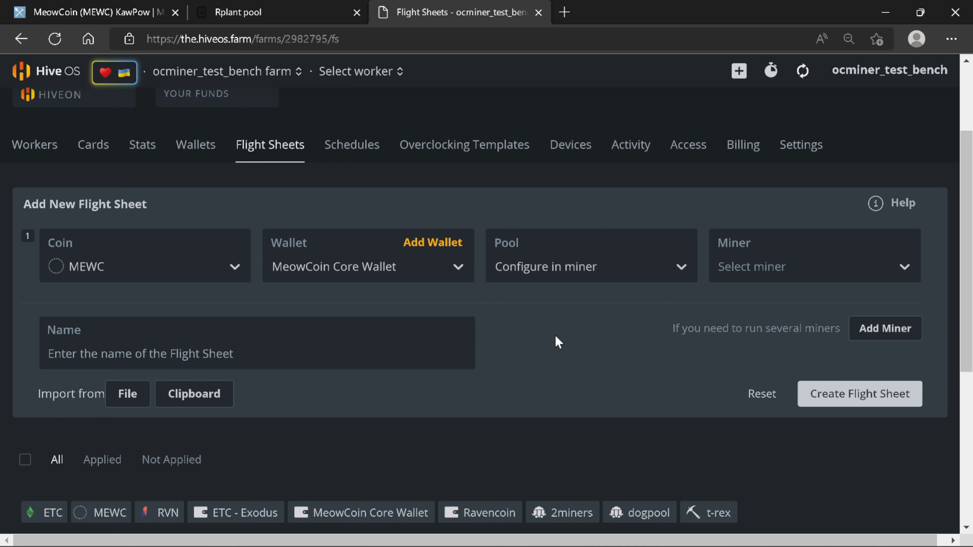
pyautogui.click(769, 273)
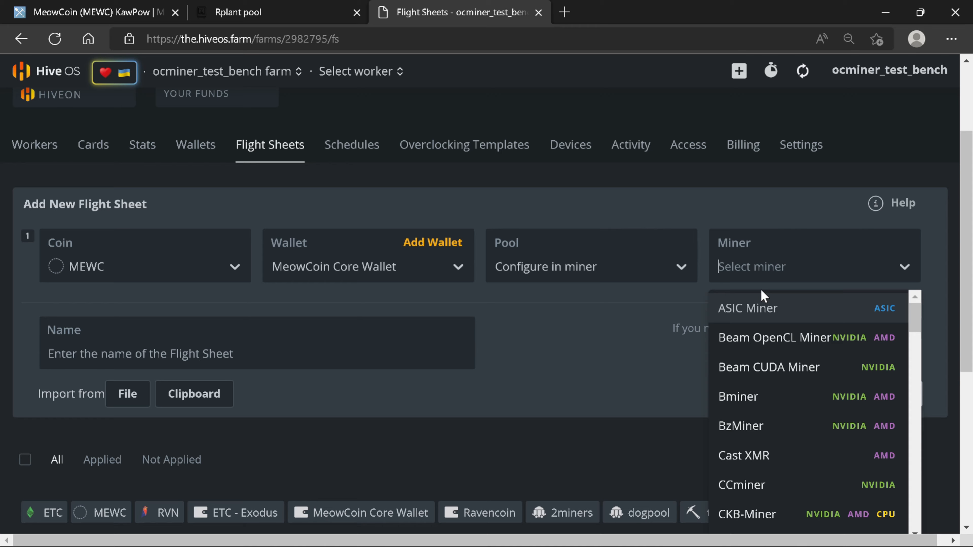
pyautogui.write('t-r')
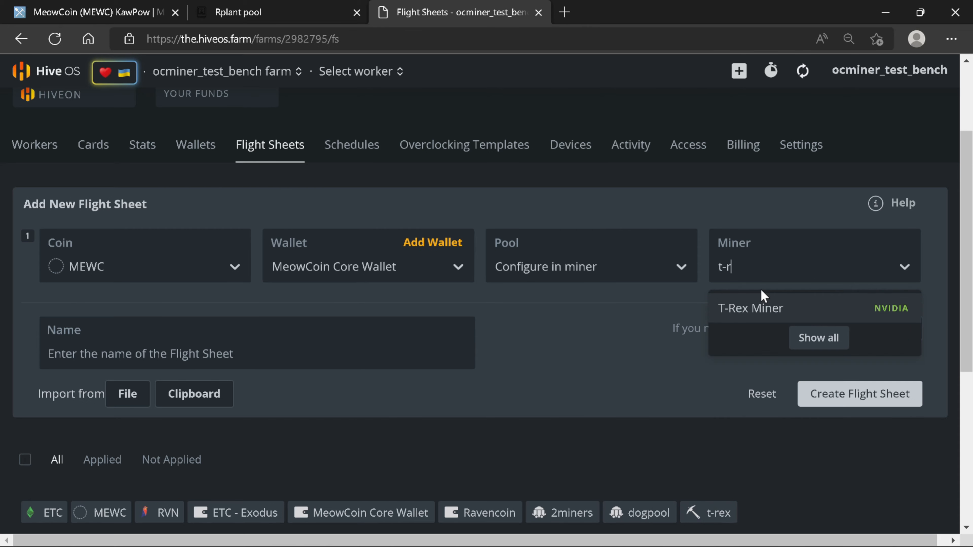
pyautogui.click(767, 308)
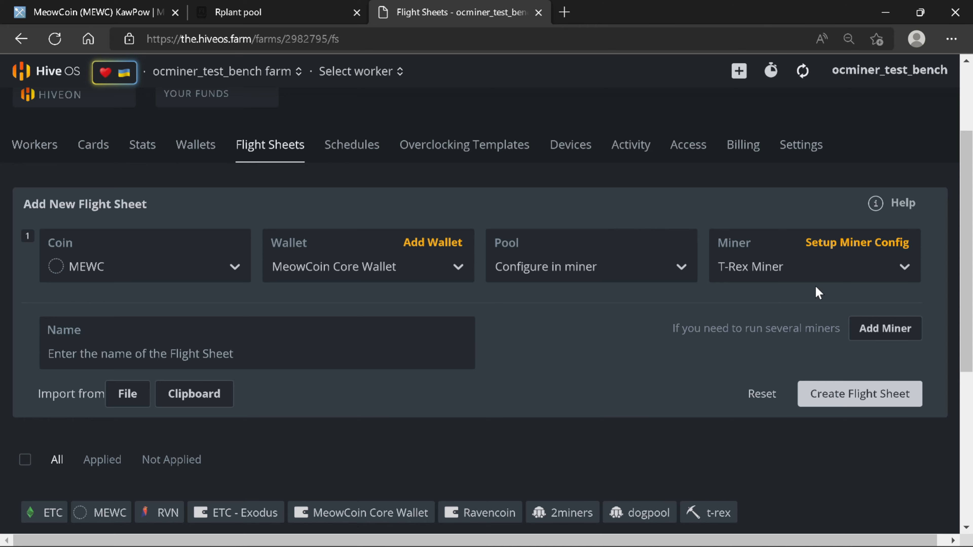
# Step: In the T-Rex Miner configuration, set the wallet template to %WAL%
pyautogui.click(847, 244)
pyautogui.click(423, 203)
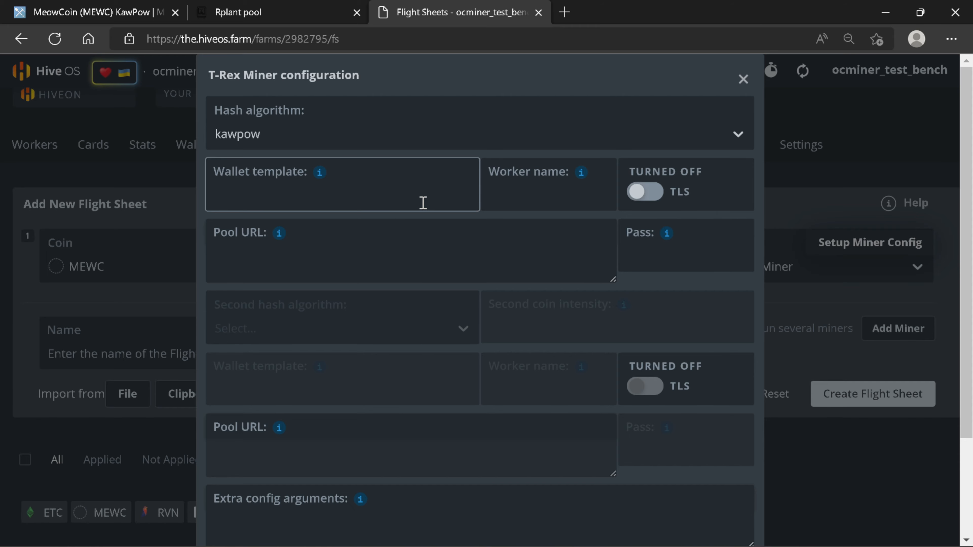
pyautogui.click(84, 14)
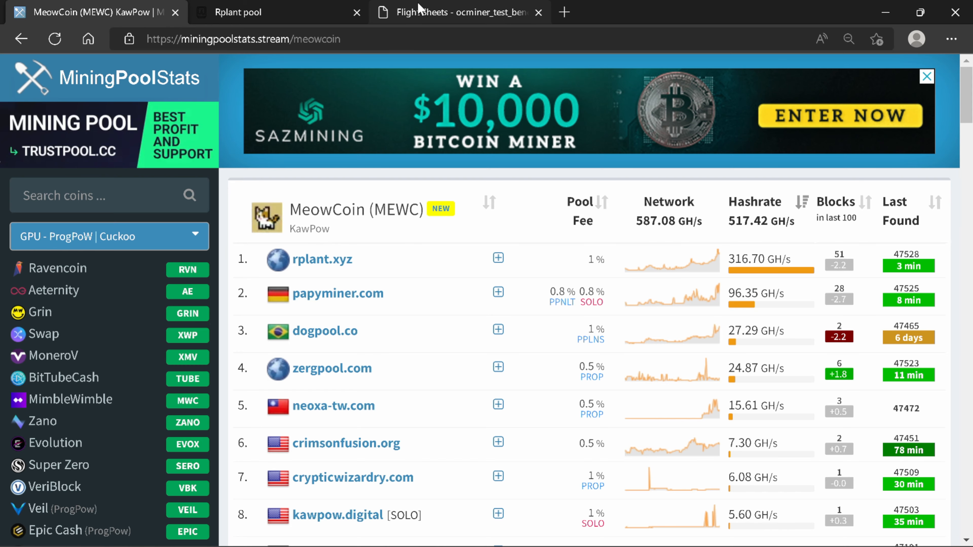
pyautogui.click(454, 11)
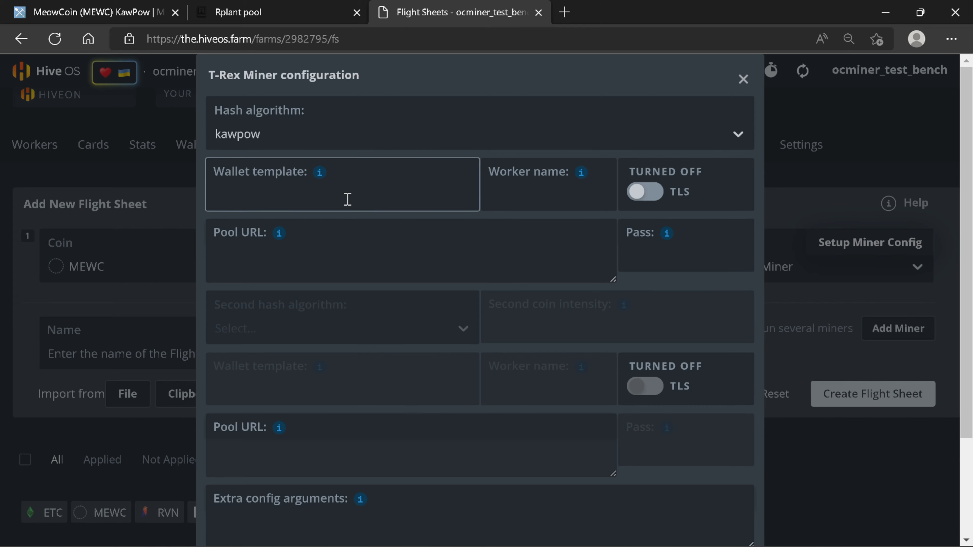
pyautogui.moveTo(320, 173)
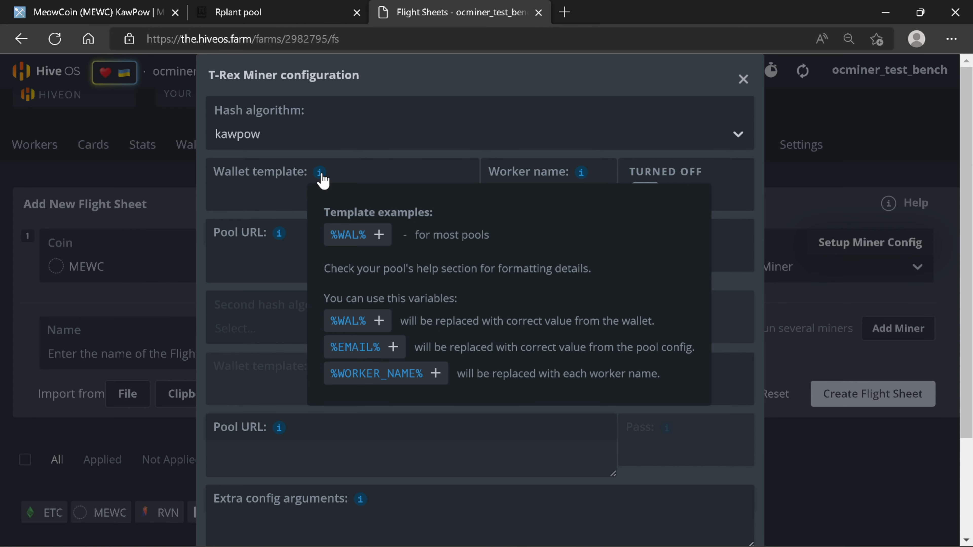
pyautogui.click(376, 235)
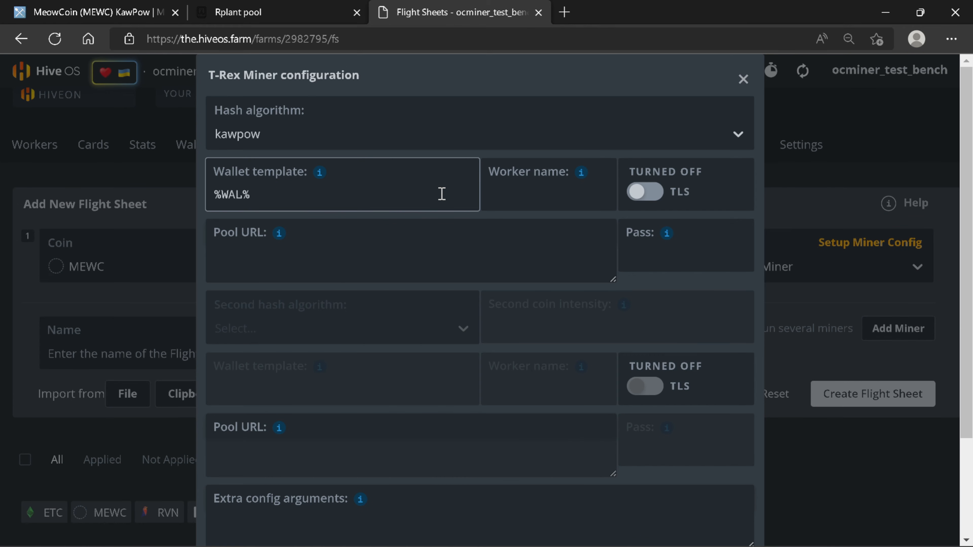
# Step: Set the worker name to %WORKER_NAME%, then look up MeowCoin pool statistics for a pool URL
pyautogui.moveTo(583, 177)
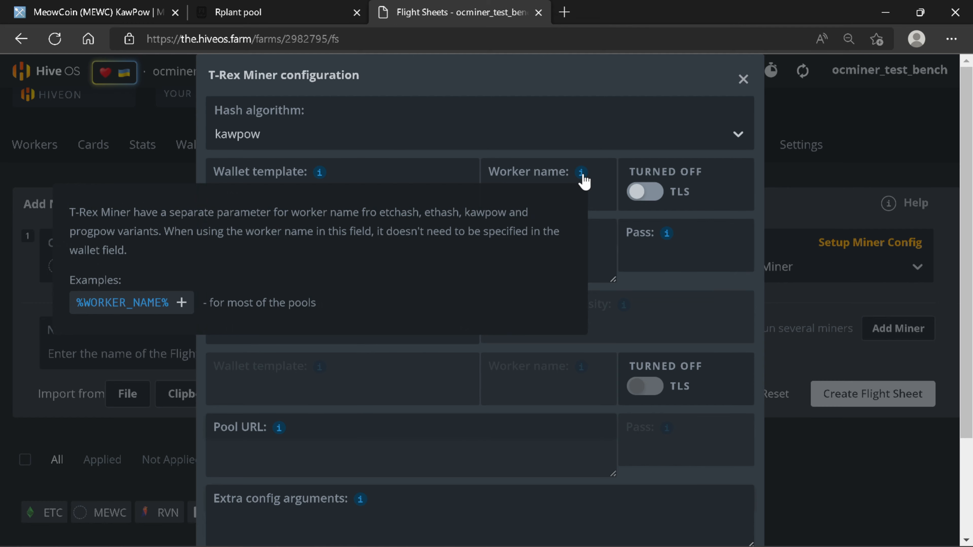
pyautogui.click(149, 306)
pyautogui.click(359, 257)
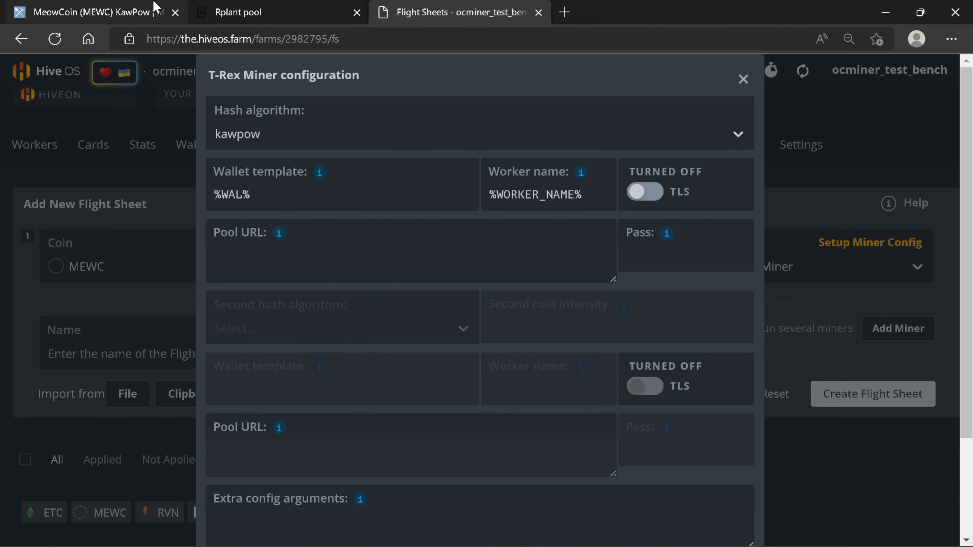
pyautogui.click(153, 11)
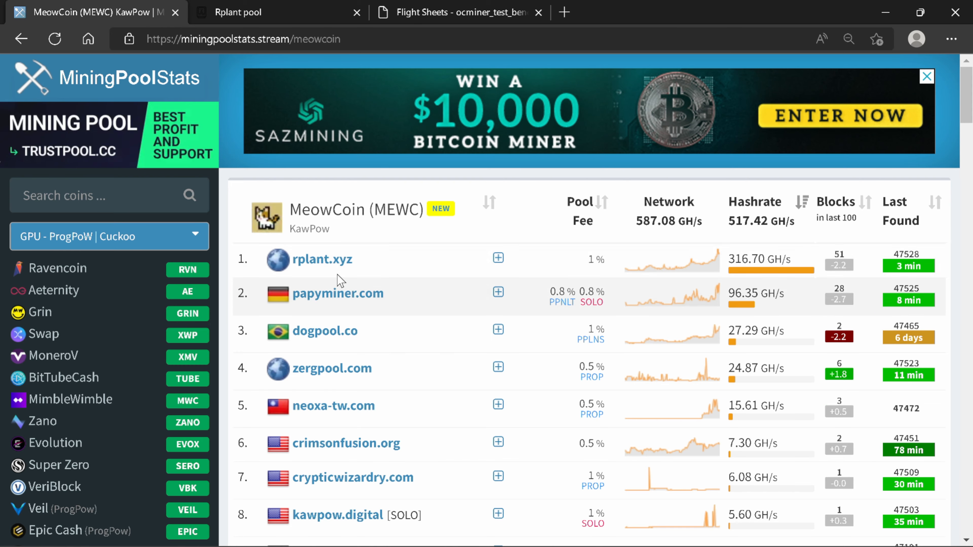
# Step: Copy stratum+tcps://stratum-na.rplant.xyz:17078 from Rplant's miner command example and return to T-Rex settings
pyautogui.moveTo(332, 271)
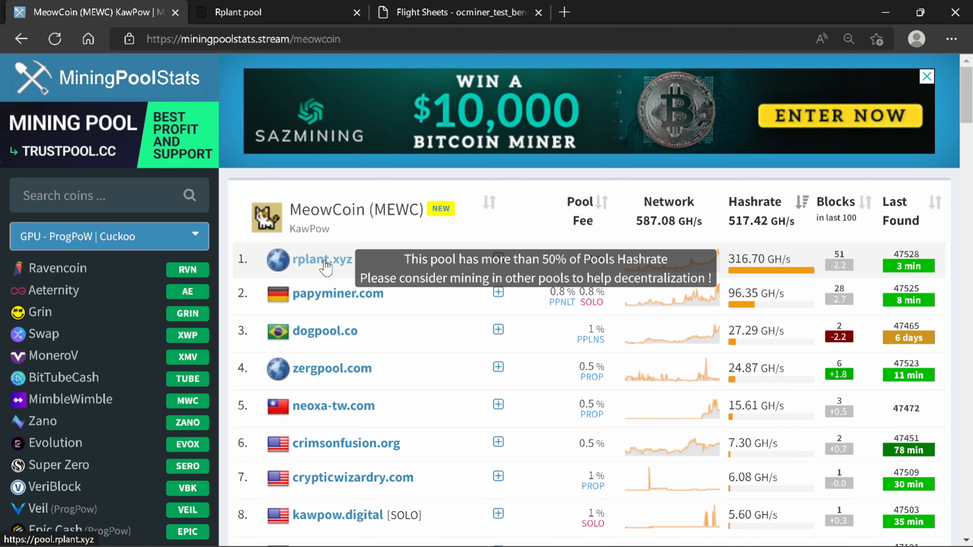
pyautogui.click(272, 10)
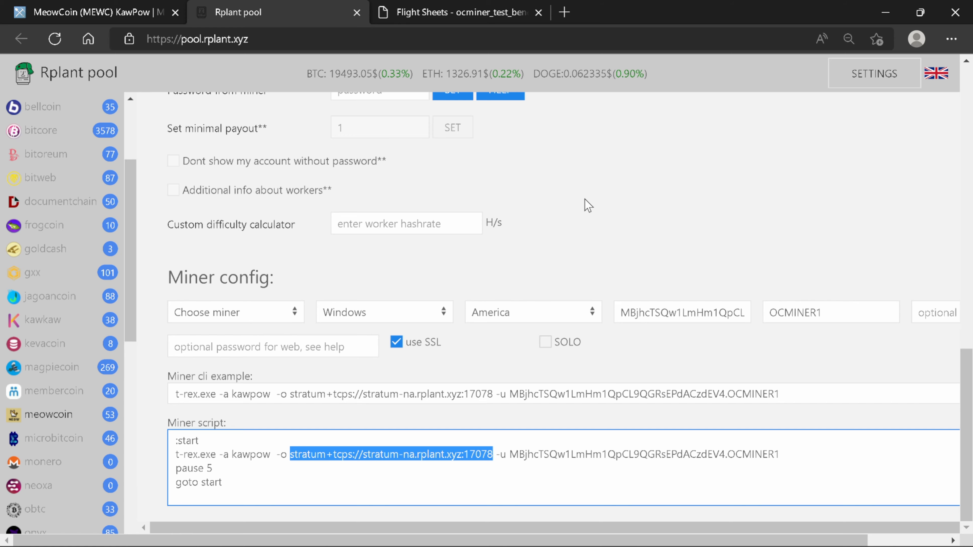
pyautogui.click(449, 394)
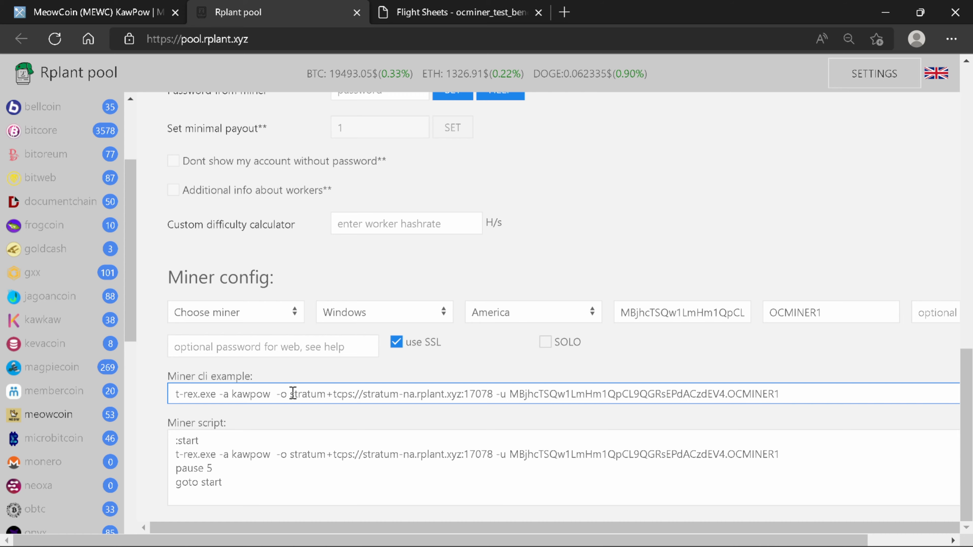
pyautogui.moveTo(293, 393); pyautogui.dragTo(464, 395)
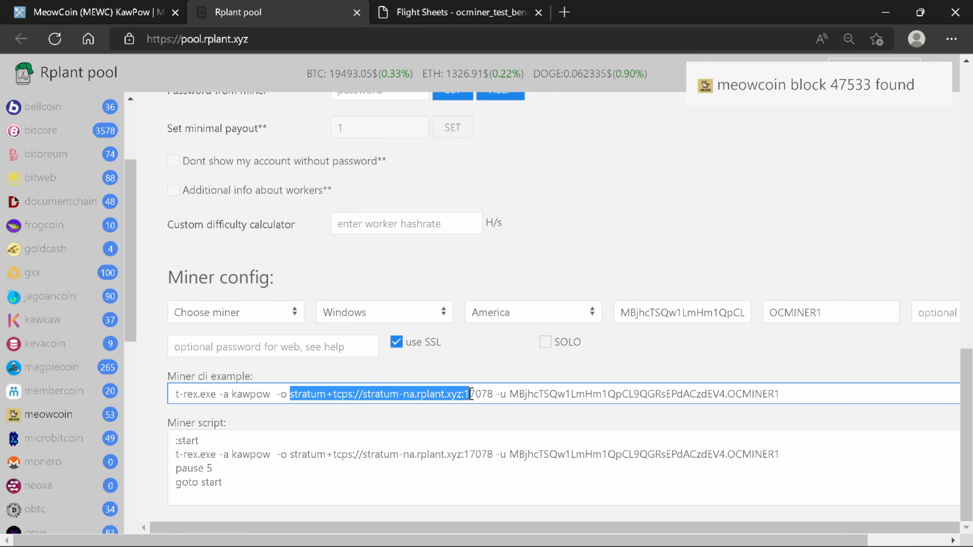
pyautogui.moveTo(475, 394); pyautogui.dragTo(488, 394)
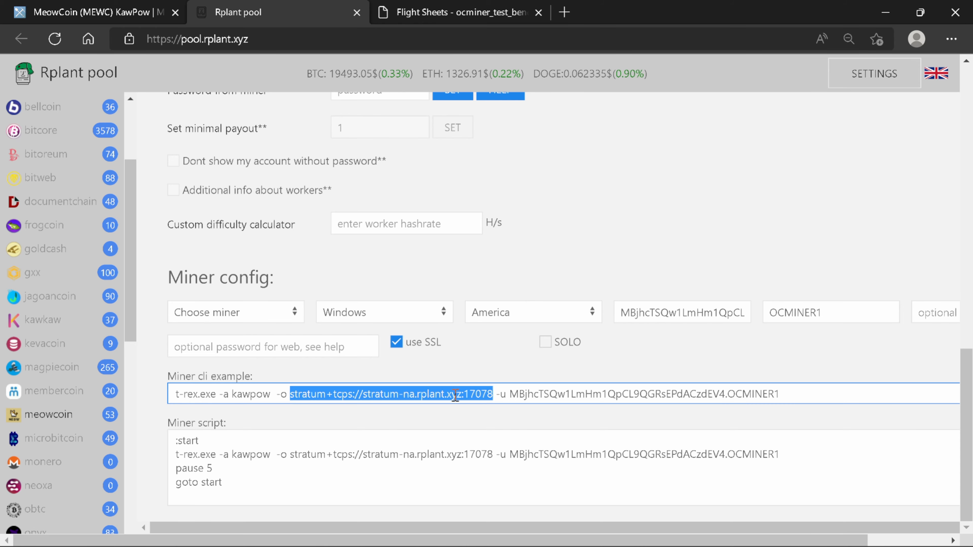
pyautogui.rightClick(428, 394)
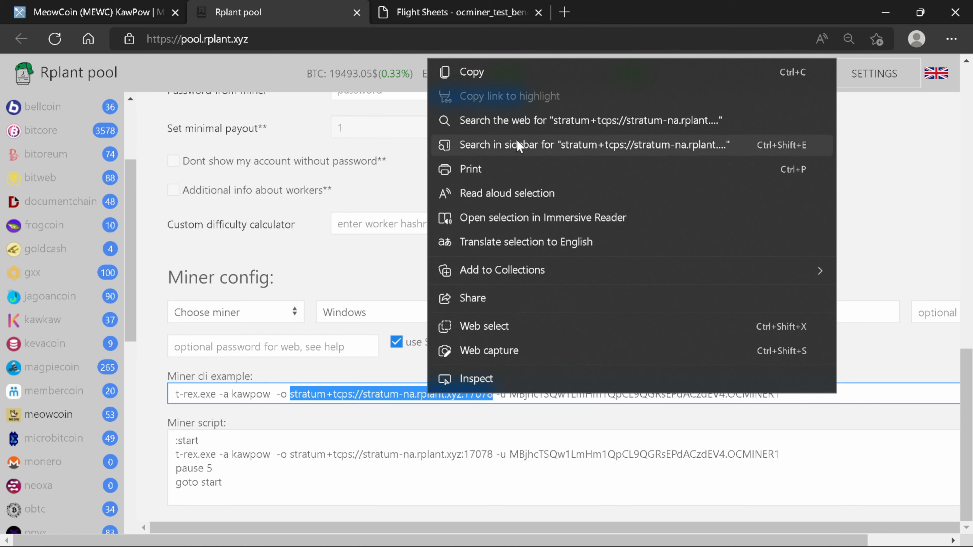
pyautogui.click(542, 73)
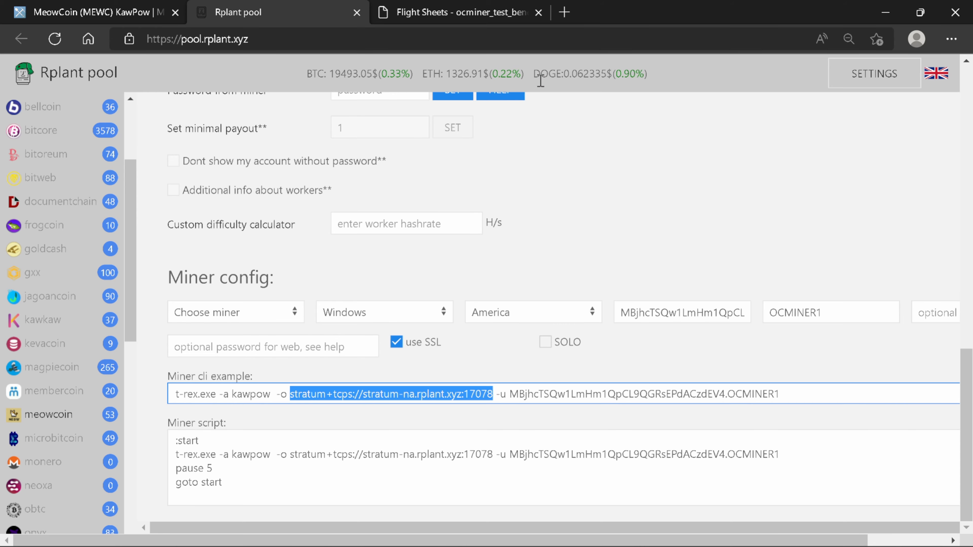
pyautogui.click(462, 12)
pyautogui.click(373, 246)
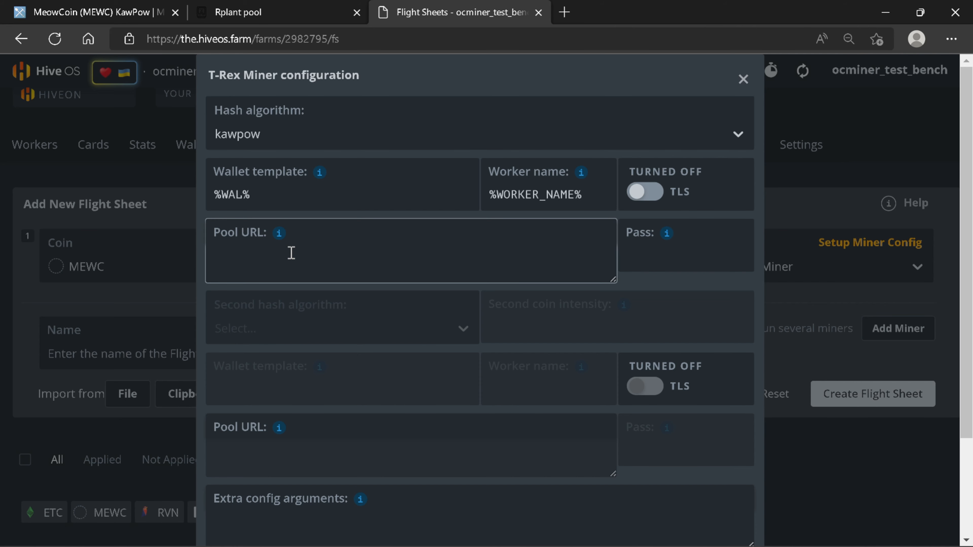
# Step: Paste the Rplant stratum address as T-Rex's pool URL and apply the changes
pyautogui.rightClick(292, 252)
pyautogui.click(340, 320)
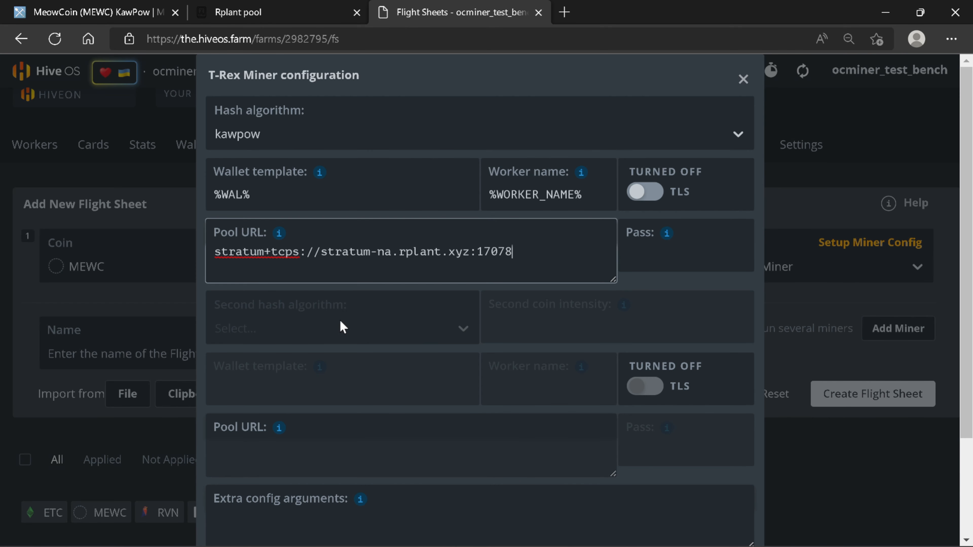
pyautogui.scroll(-3, 522, 435)
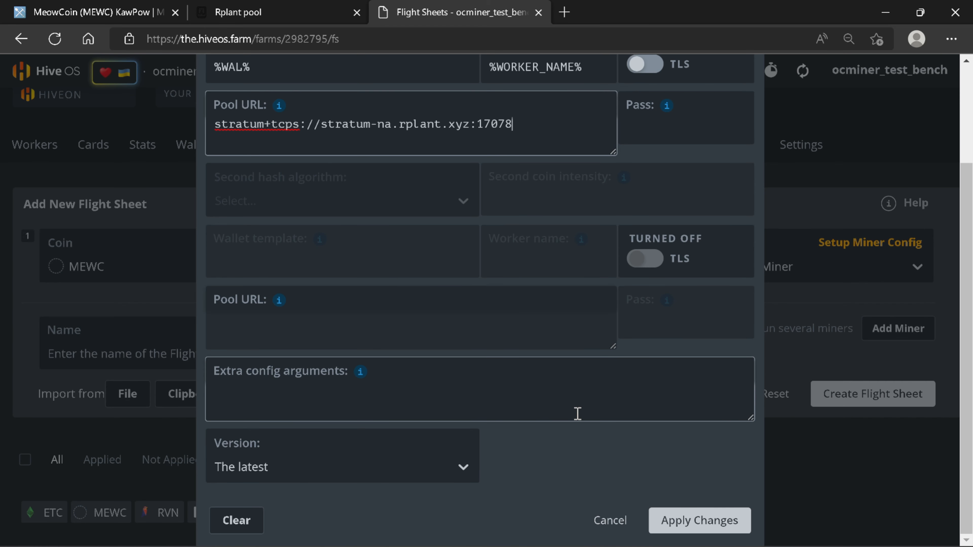
pyautogui.click(684, 523)
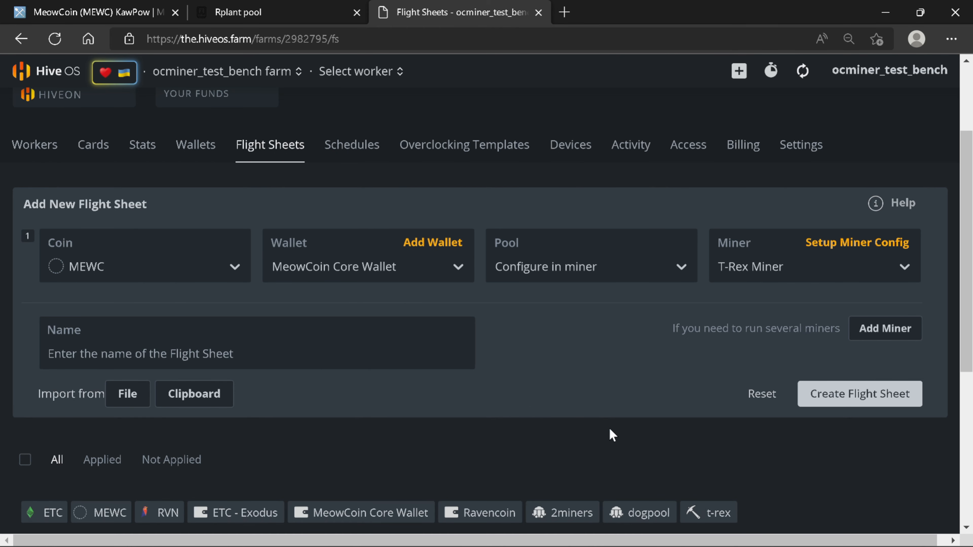
# Step: Name the flight sheet 'Meow Coin - Rplant Pool' and create it
pyautogui.click(384, 362)
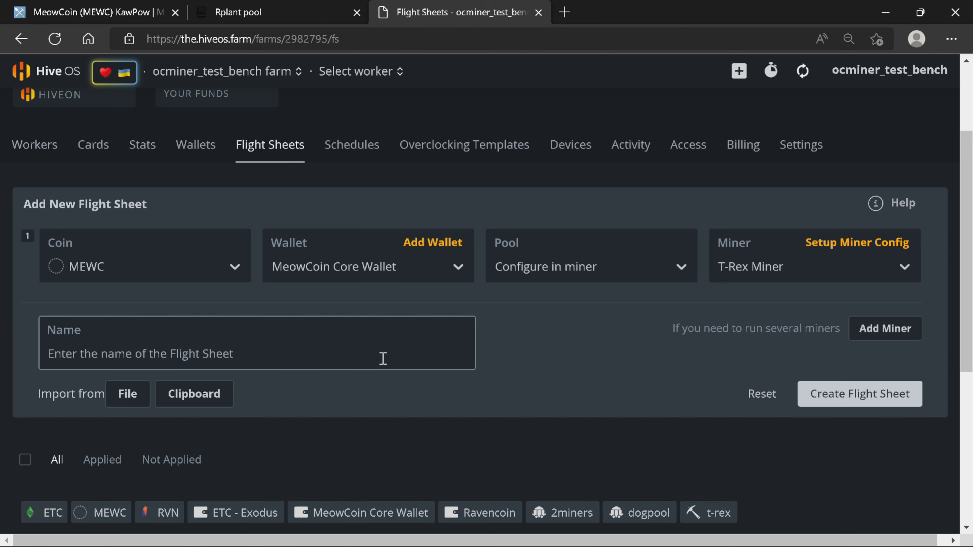
pyautogui.write('Meow')
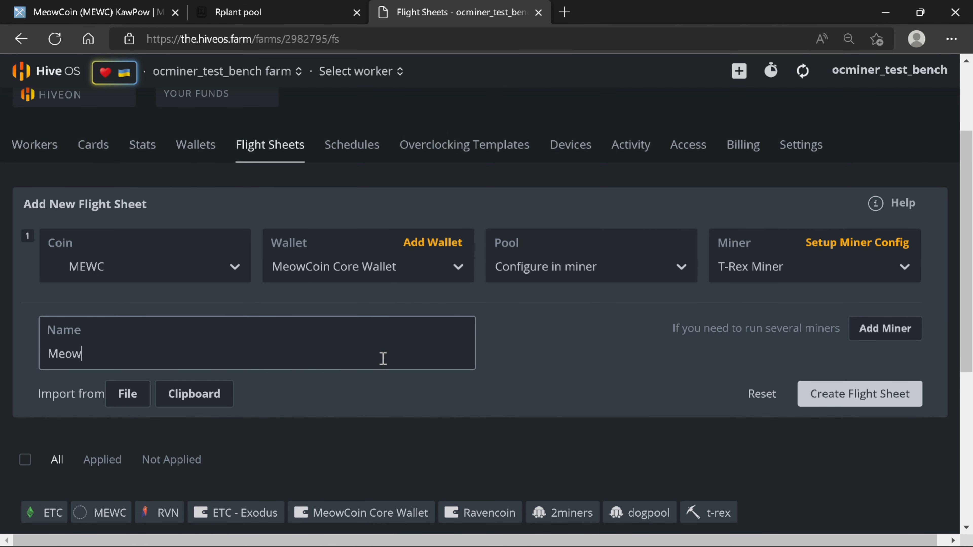
pyautogui.write(' Coin - Rplant ')
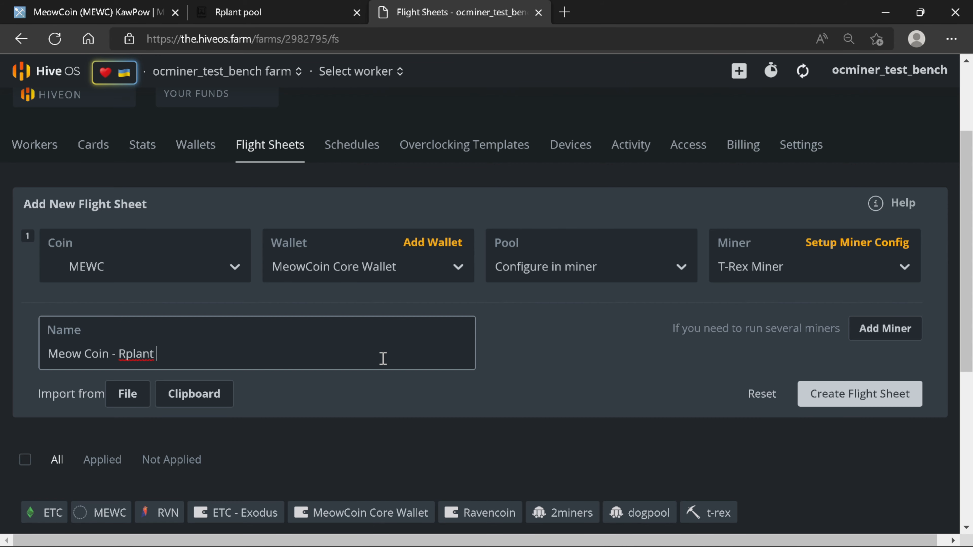
pyautogui.write('Pool')
pyautogui.click(864, 403)
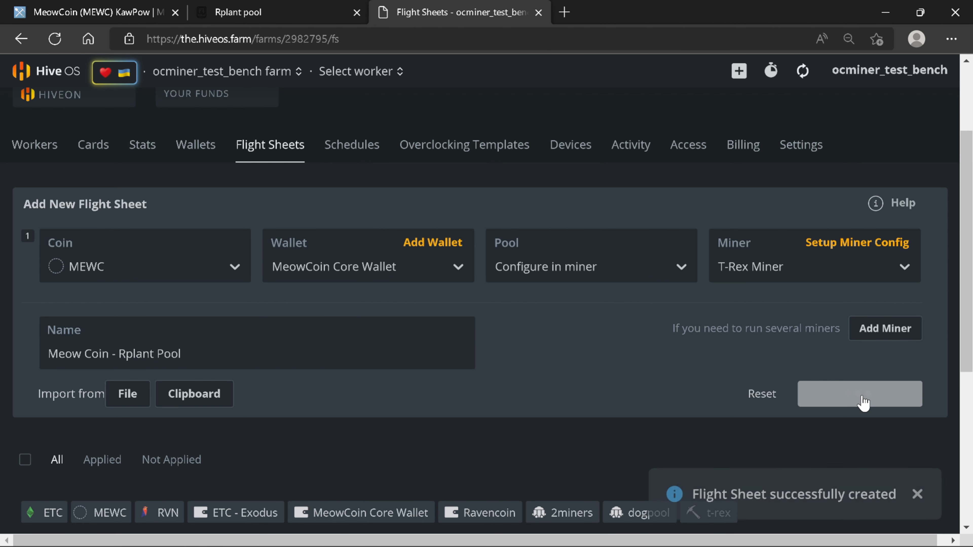
pyautogui.scroll(-6, 863, 402)
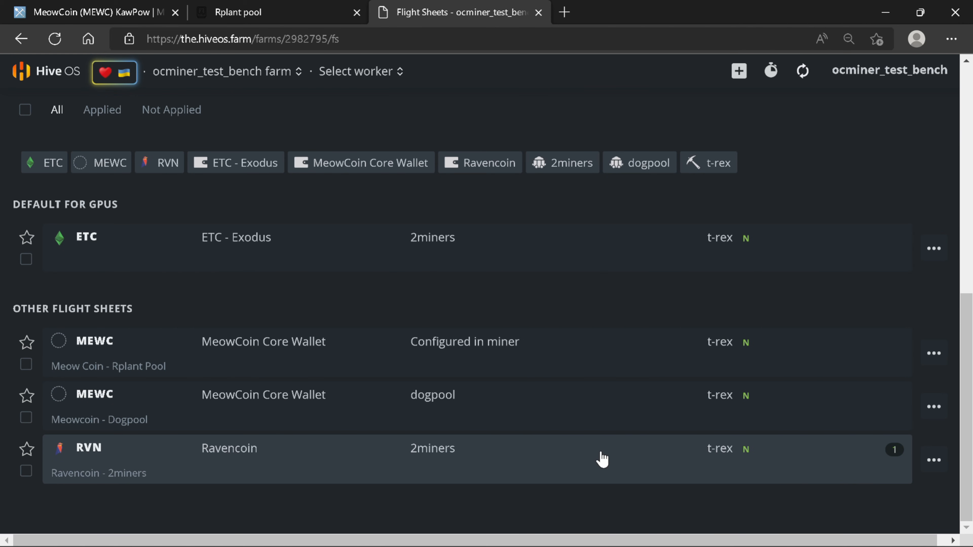
pyautogui.scroll(6, 603, 458)
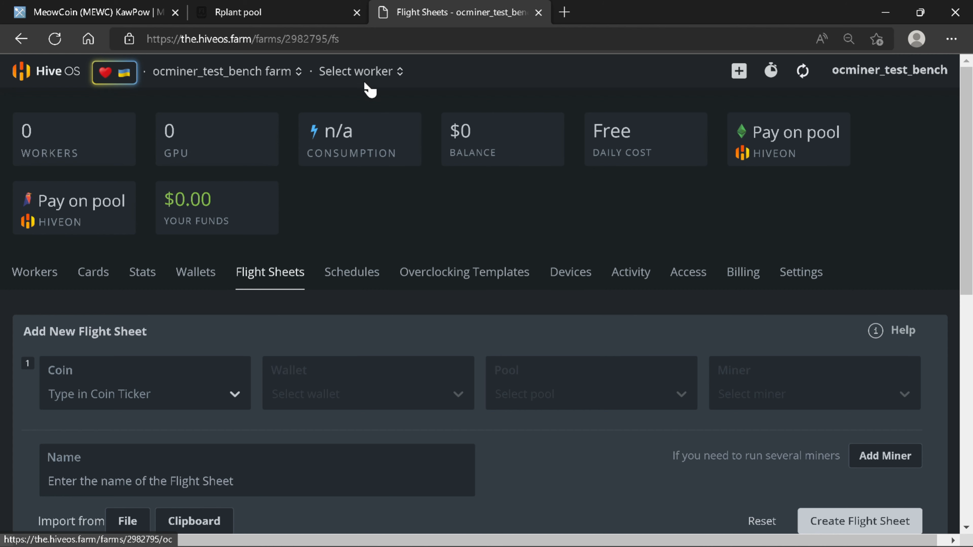
# Step: Apply the Meowcoin - Dogpool flight sheet to rig #7706893 from its Flight Sheet tab
pyautogui.click(360, 74)
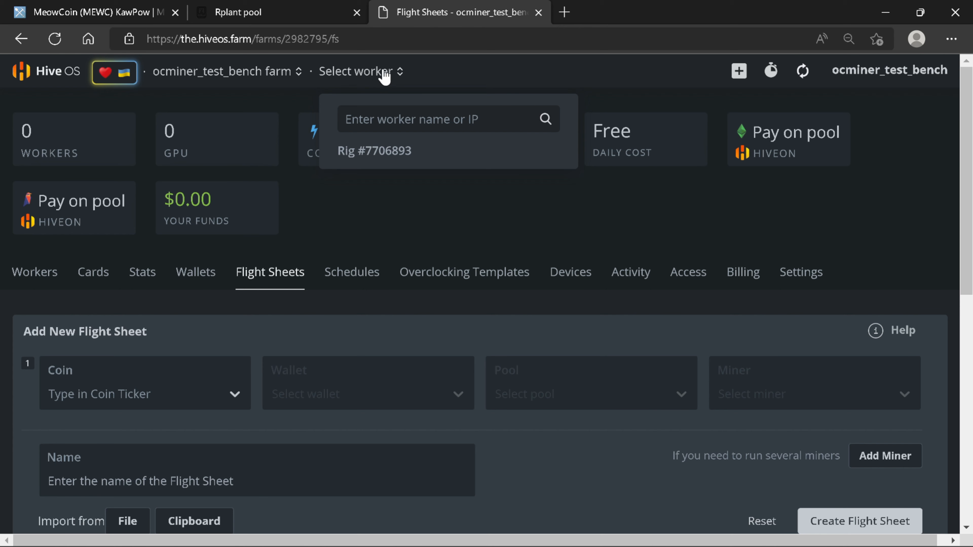
pyautogui.click(377, 157)
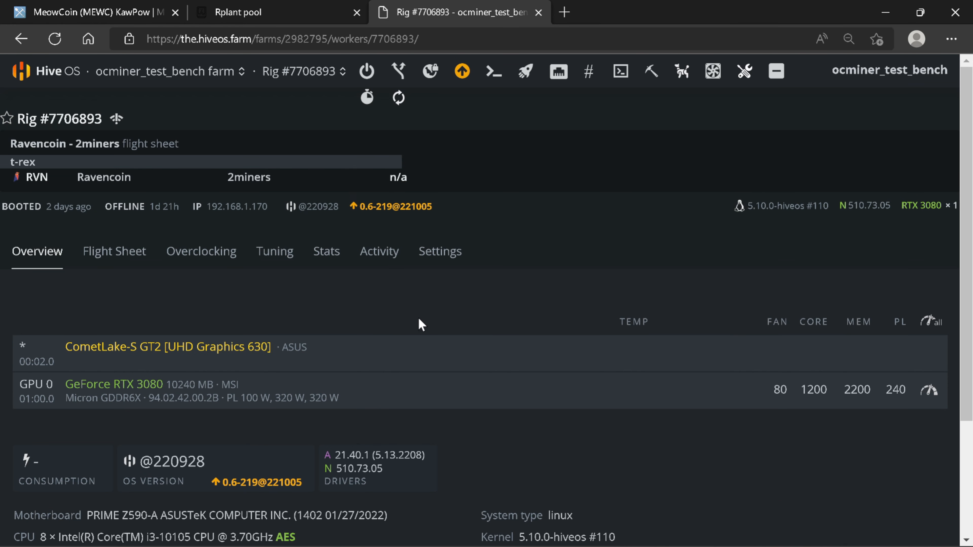
pyautogui.click(126, 264)
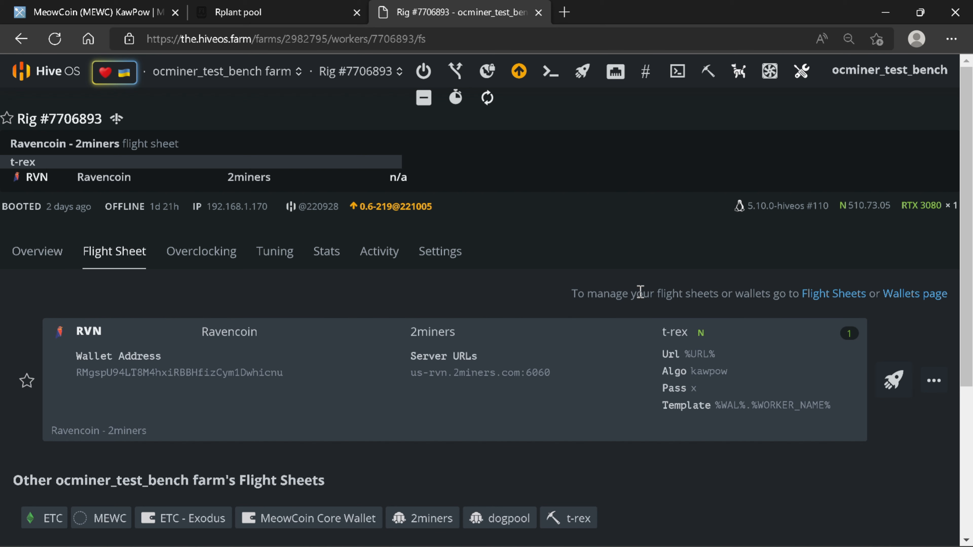
pyautogui.scroll(-5, 640, 290)
pyautogui.scroll(3, 639, 289)
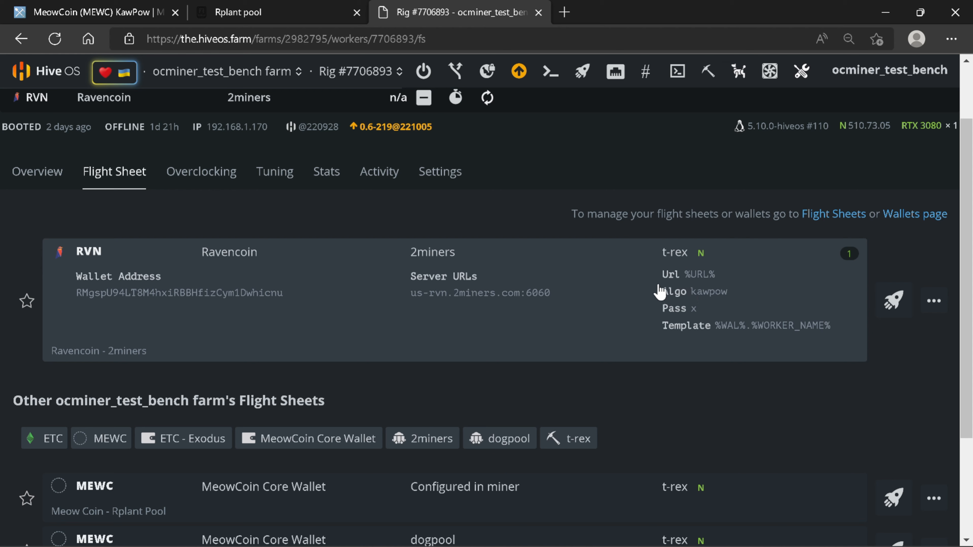
pyautogui.scroll(-4, 660, 287)
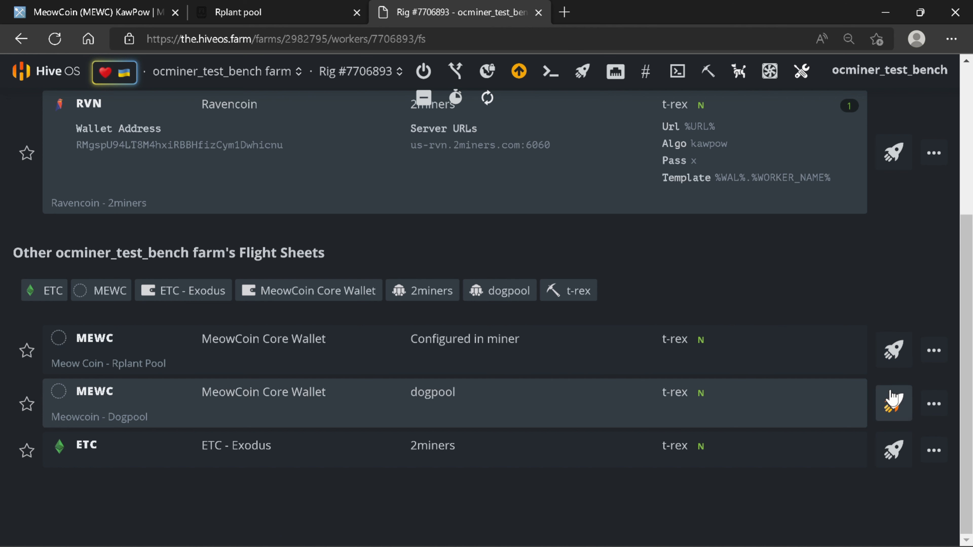
pyautogui.click(895, 401)
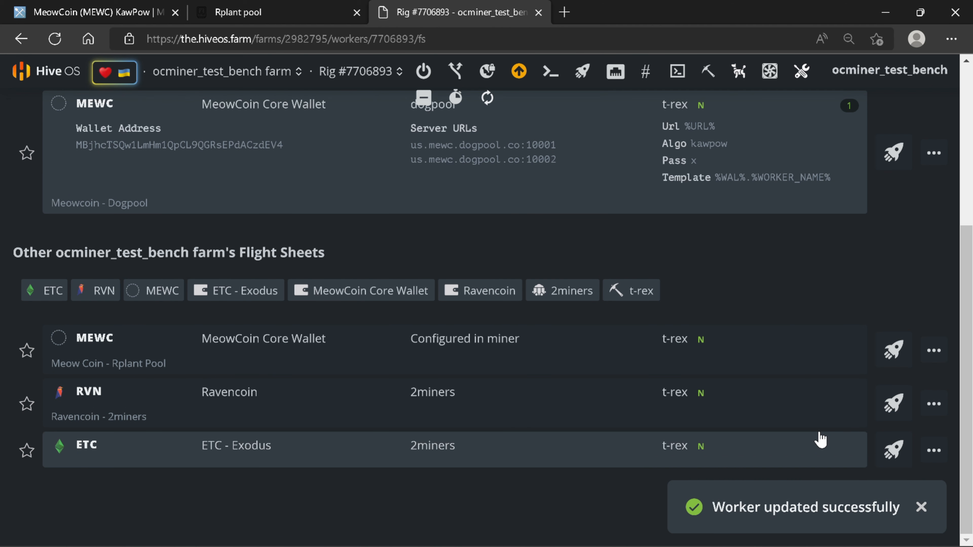
pyautogui.scroll(4, 812, 454)
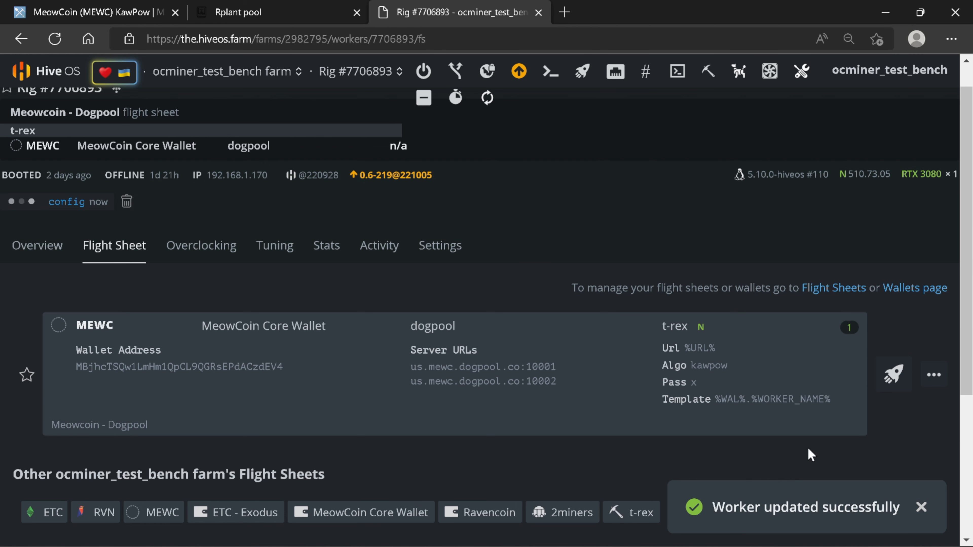